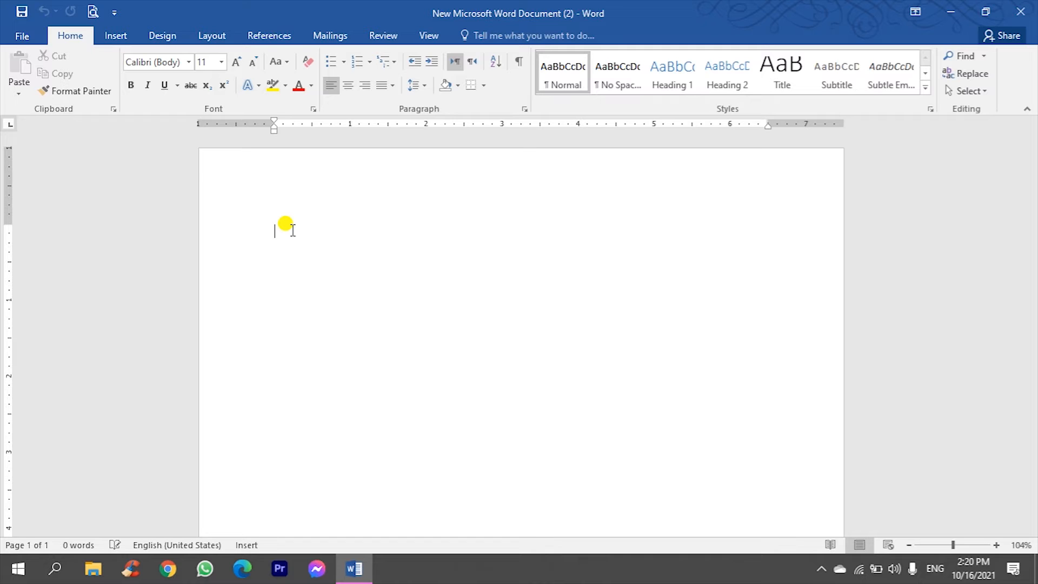
Step: Enter "Word" on the blank page and start a new line below it
{"action": "type", "text": "Word"}
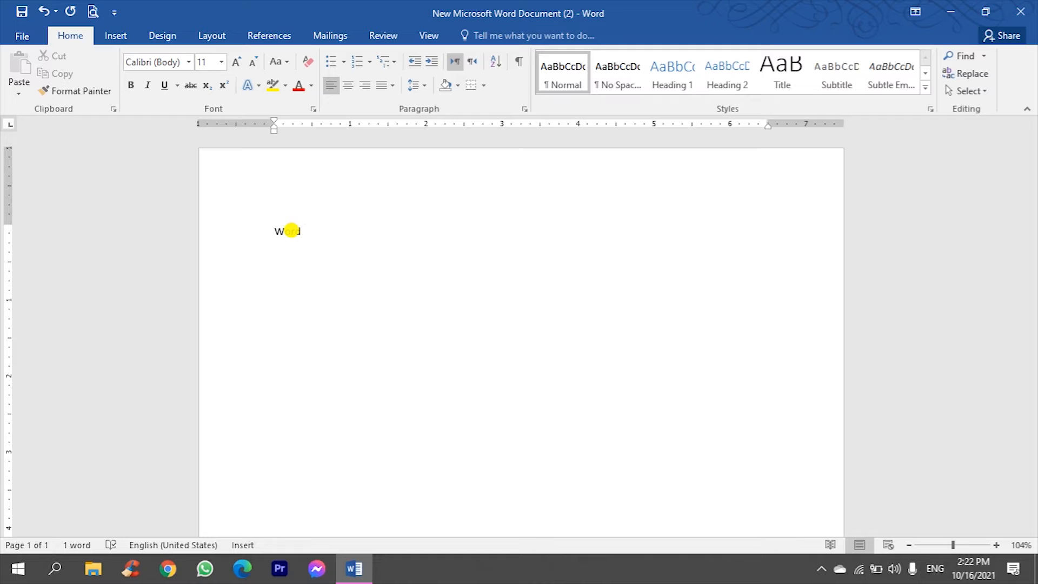
{"action": "key", "text": "Return"}
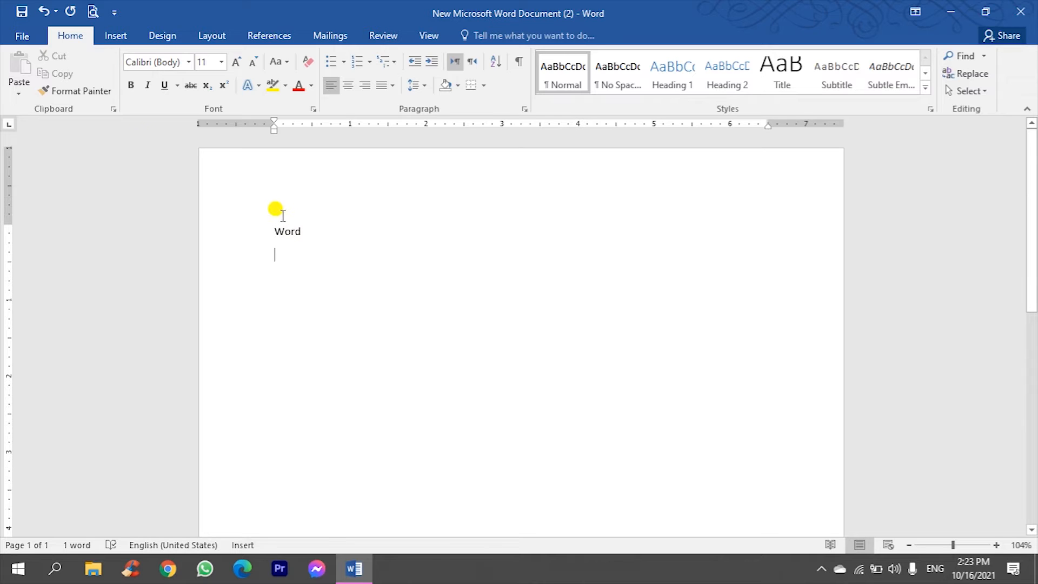
{"action": "left_click", "coordinate": [299, 223]}
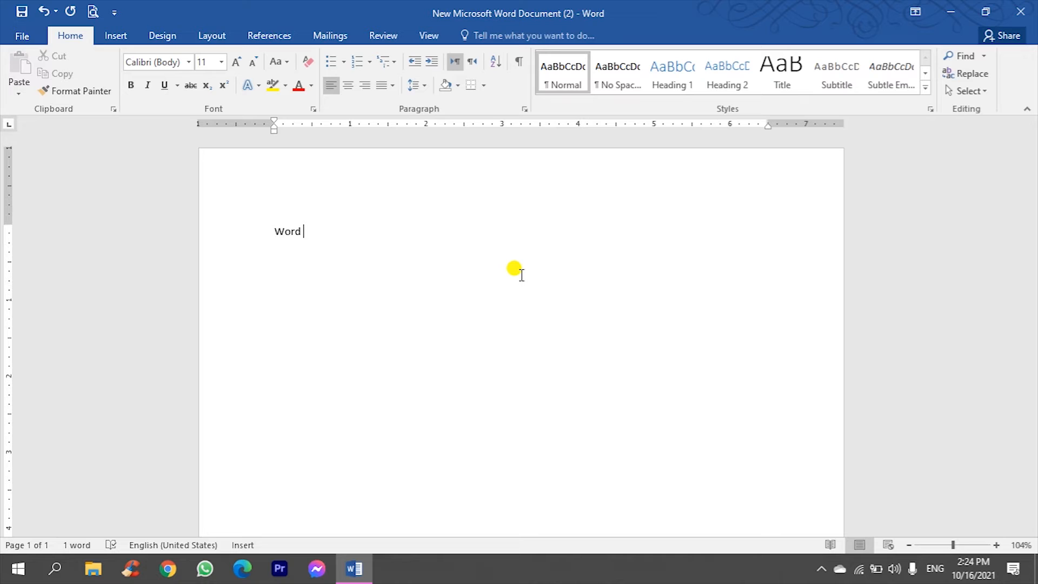
Step: Remove the trailing space after "Word" and move the insertion point back and forth through its letters
{"action": "key", "text": "BackSpace"}
{"action": "key", "text": "Left"}
{"action": "key", "text": "Left"}
{"action": "key", "text": "Left"}
{"action": "key", "text": "Left"}
{"action": "key", "text": "Right"}
{"action": "key", "text": "Right"}
{"action": "key", "text": "Right"}
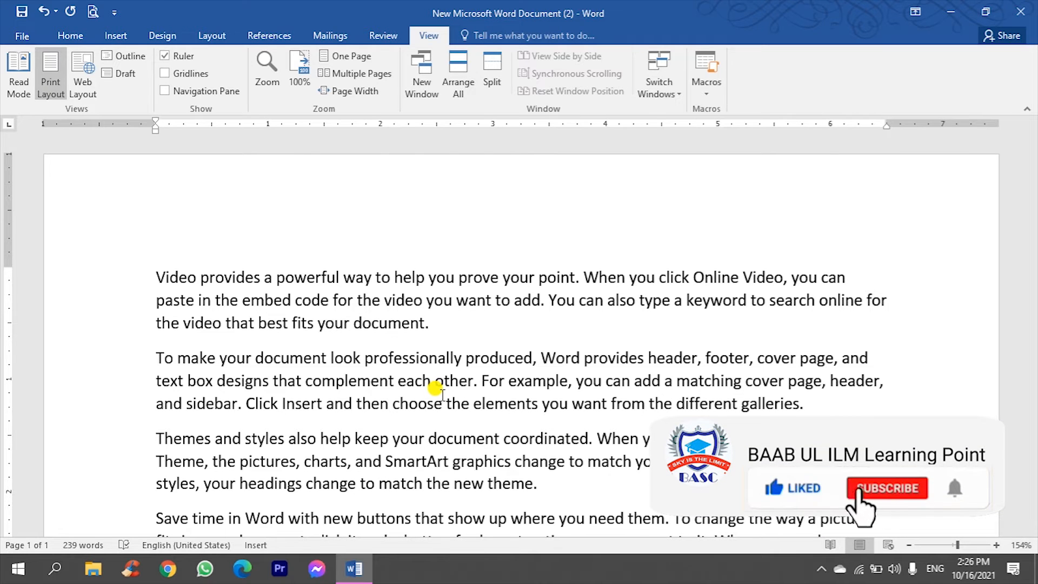
Step: Select the word "Video" at the start of the first paragraph, clear the selection and select it again
{"action": "left_click_drag", "start_coordinate": [152, 269], "coordinate": [190, 269]}
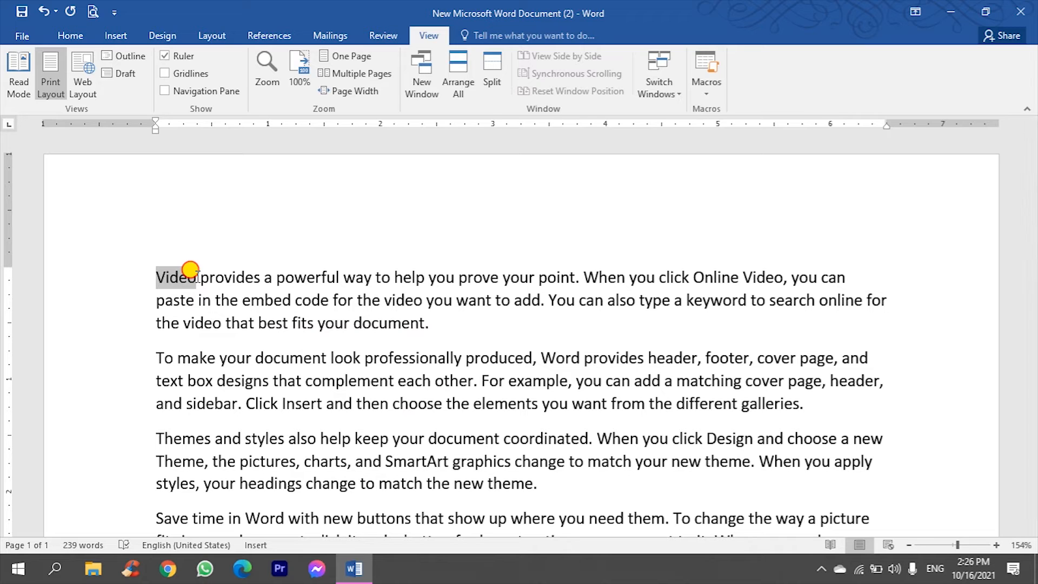
{"action": "left_click_drag", "start_coordinate": [190, 268], "coordinate": [191, 269]}
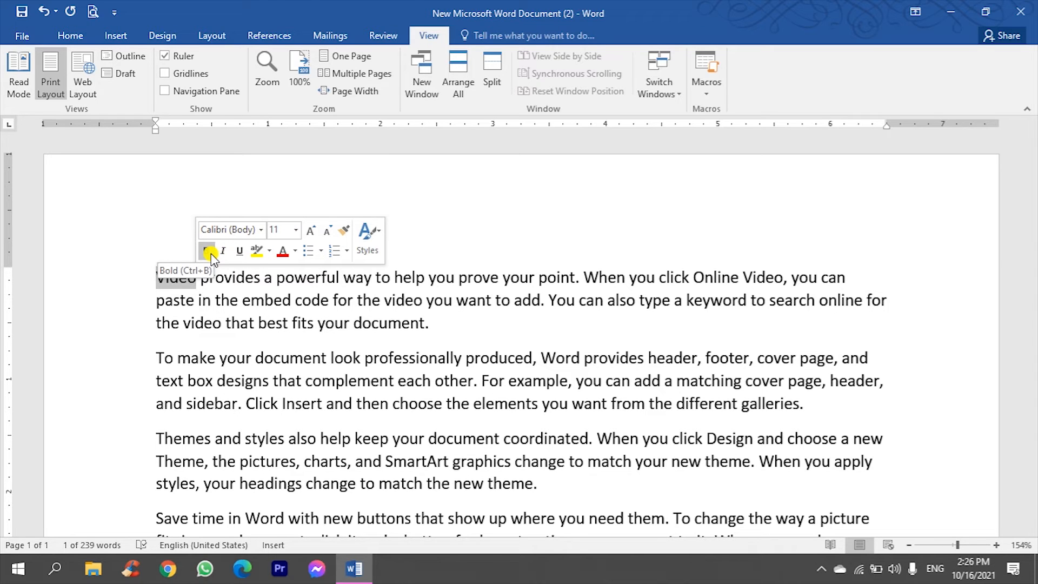
{"action": "left_click", "coordinate": [154, 275]}
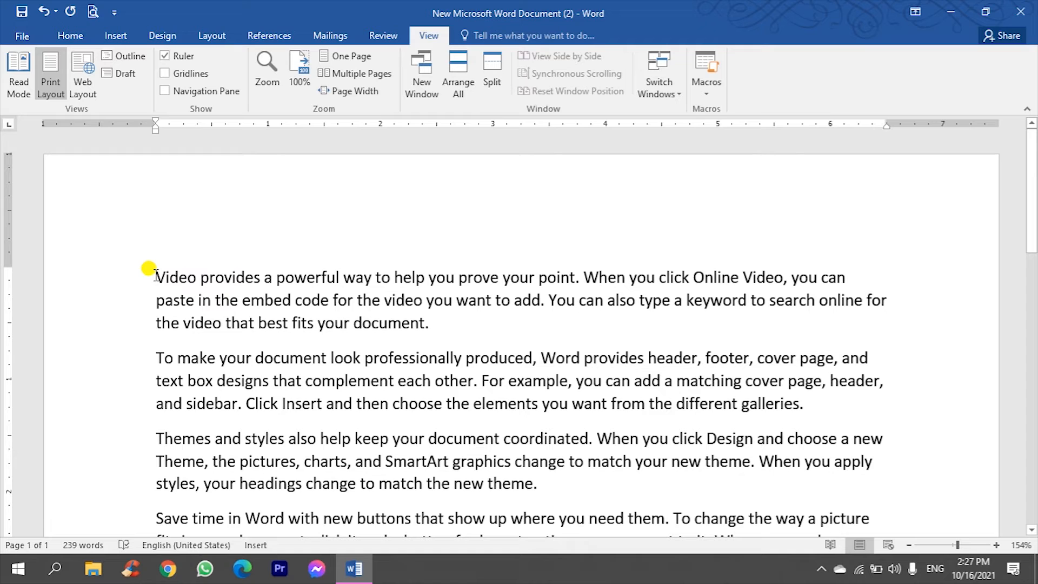
{"action": "left_click", "coordinate": [154, 276]}
{"action": "left_click_drag", "start_coordinate": [155, 277], "coordinate": [195, 277]}
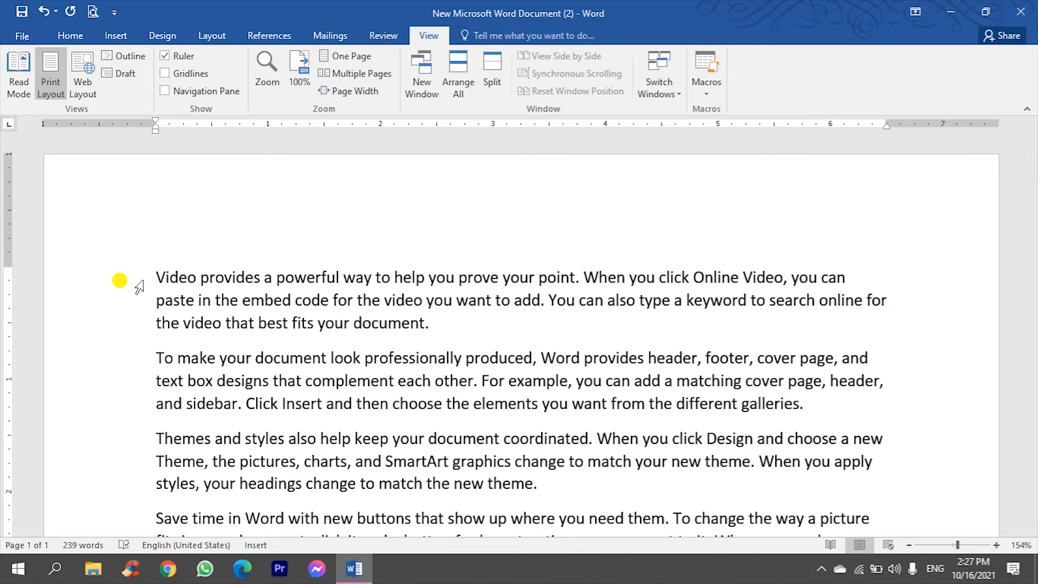
Step: Select the first line of the document and extend the selection through the end of the second paragraph
{"action": "left_click", "coordinate": [140, 285]}
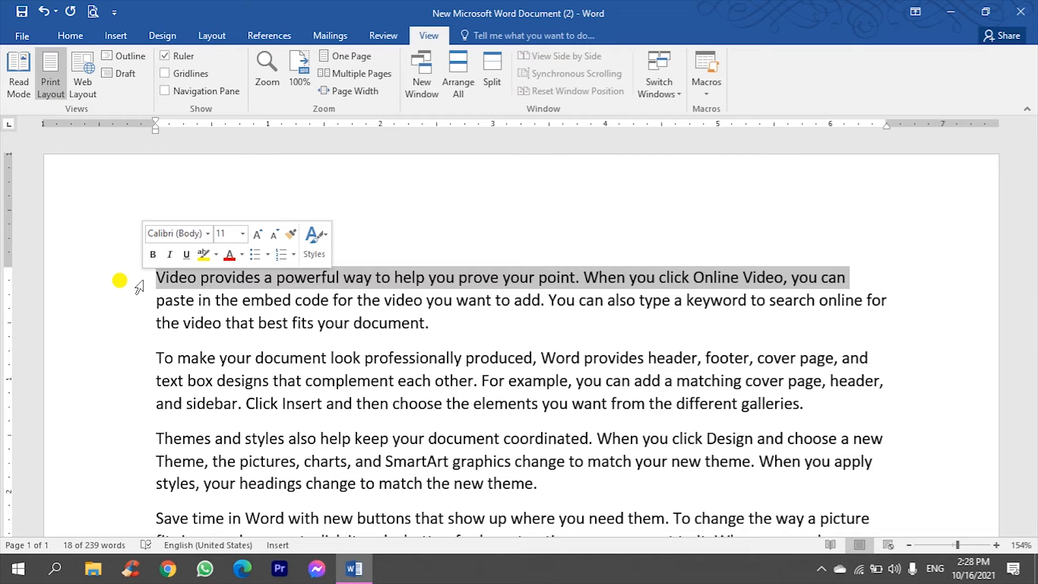
{"action": "left_click_drag", "start_coordinate": [140, 286], "coordinate": [138, 403]}
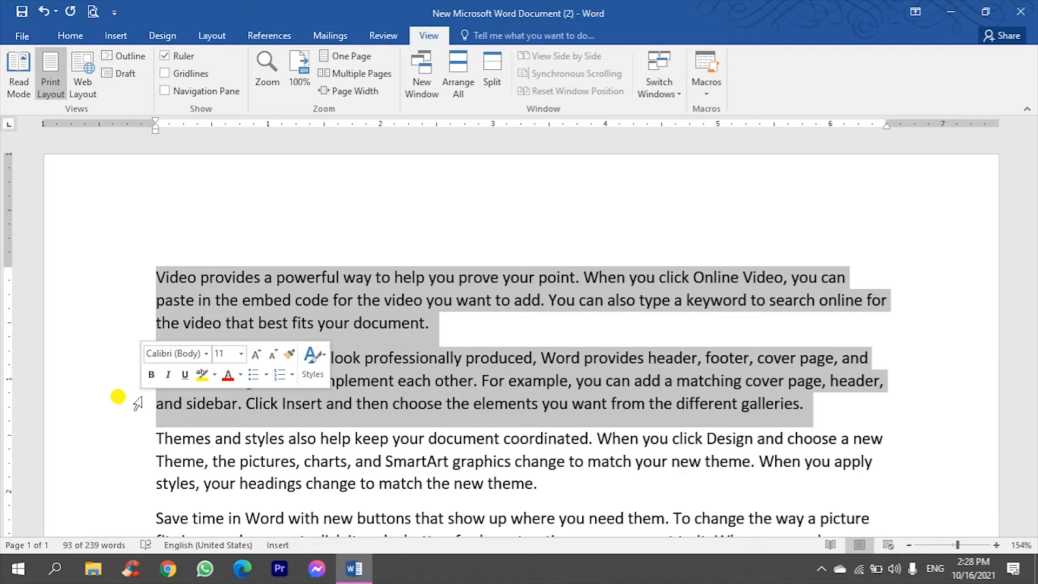
Step: Select all text in the document twice, clearing the selection each time
{"action": "left_click", "coordinate": [66, 34]}
{"action": "left_click", "coordinate": [968, 91]}
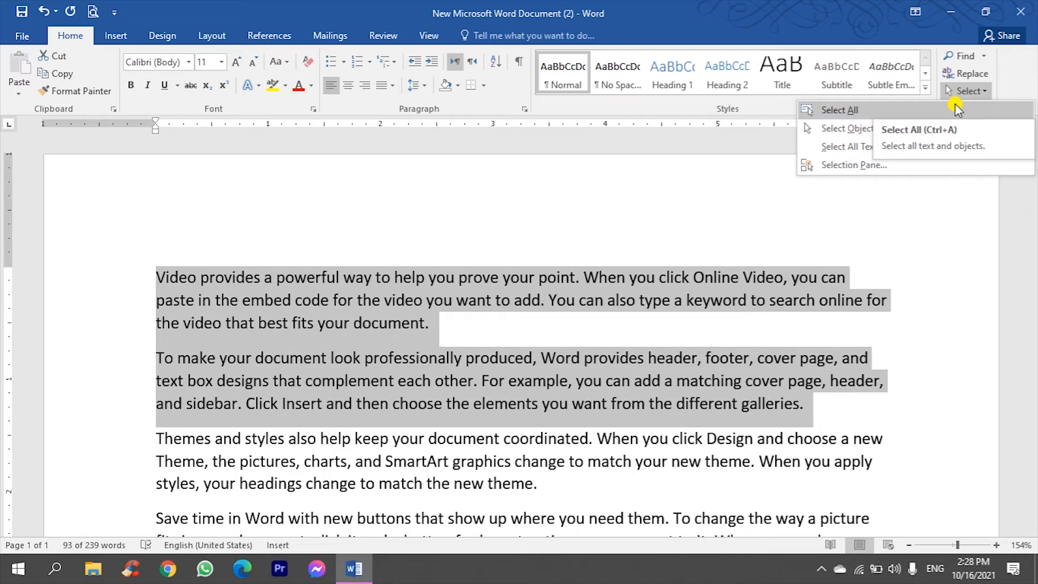
{"action": "left_click", "coordinate": [957, 108]}
{"action": "scroll", "coordinate": [680, 335], "scroll_direction": "down", "scroll_amount": 4}
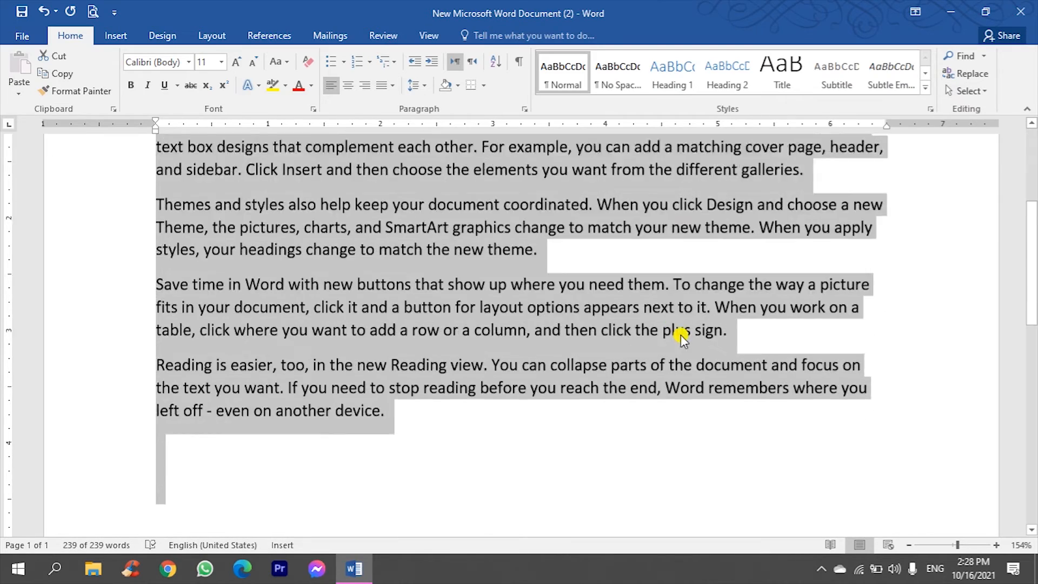
{"action": "scroll", "coordinate": [680, 336], "scroll_direction": "up", "scroll_amount": 3}
{"action": "scroll", "coordinate": [680, 335], "scroll_direction": "down", "scroll_amount": 4}
{"action": "scroll", "coordinate": [680, 335], "scroll_direction": "up", "scroll_amount": 5}
{"action": "left_click", "coordinate": [578, 336]}
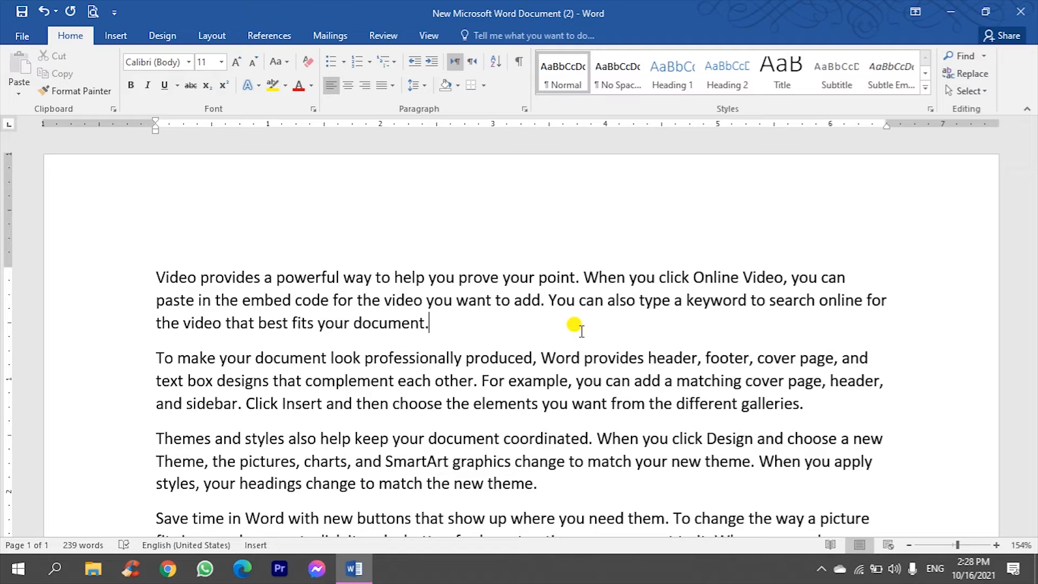
{"action": "key", "text": "ctrl+a"}
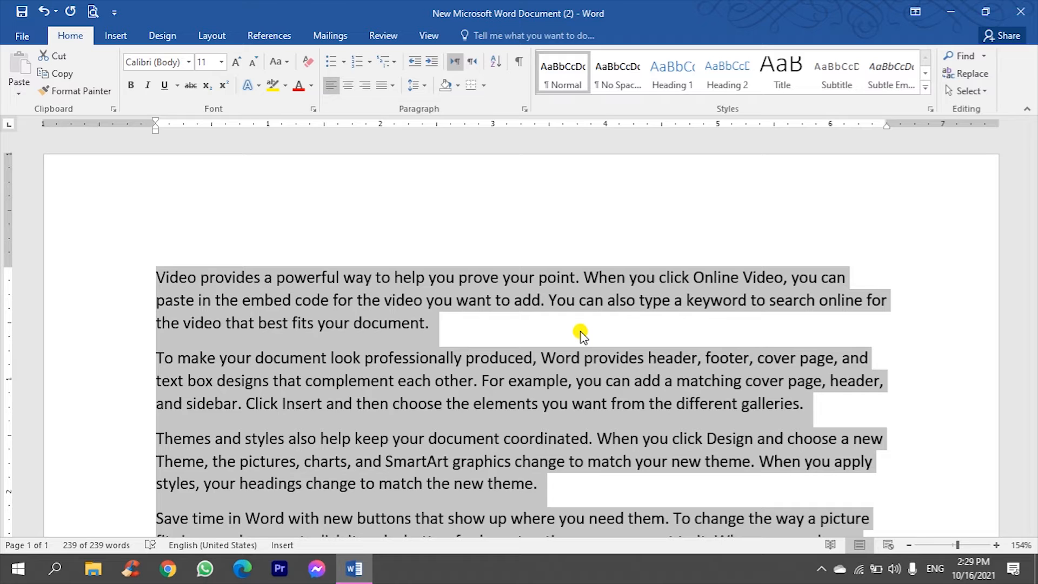
{"action": "left_click", "coordinate": [433, 364]}
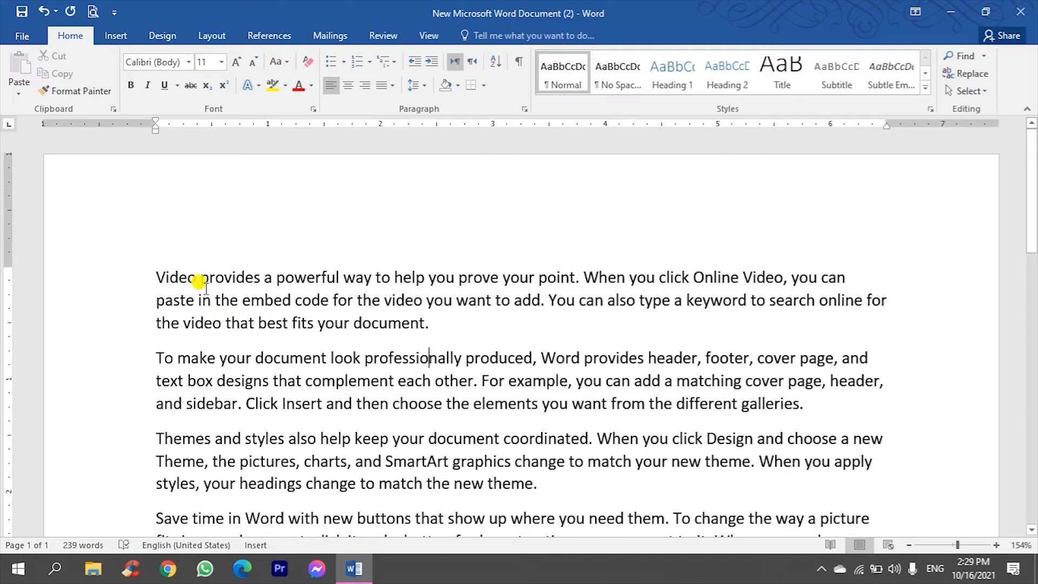
Step: Select the word "Video", expand the selection to the whole first paragraph, and clear it
{"action": "double_click", "coordinate": [190, 279]}
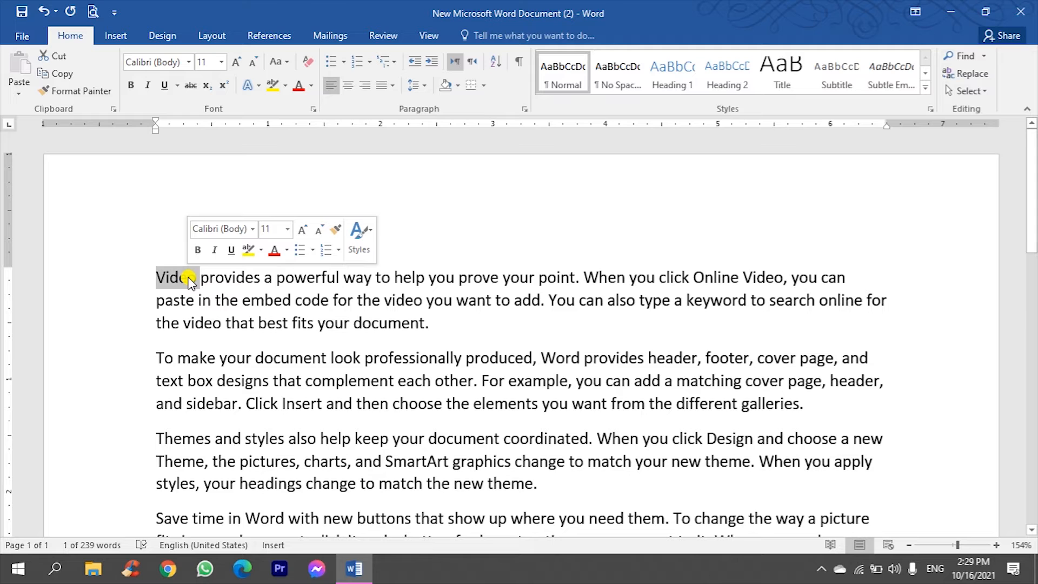
{"action": "triple_click", "coordinate": [189, 278]}
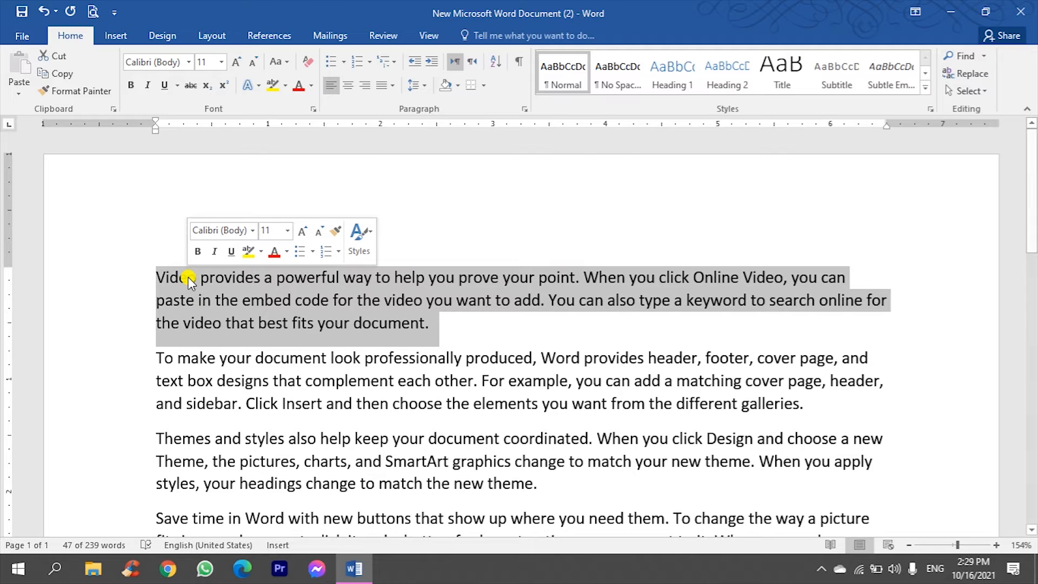
{"action": "left_click", "coordinate": [444, 363]}
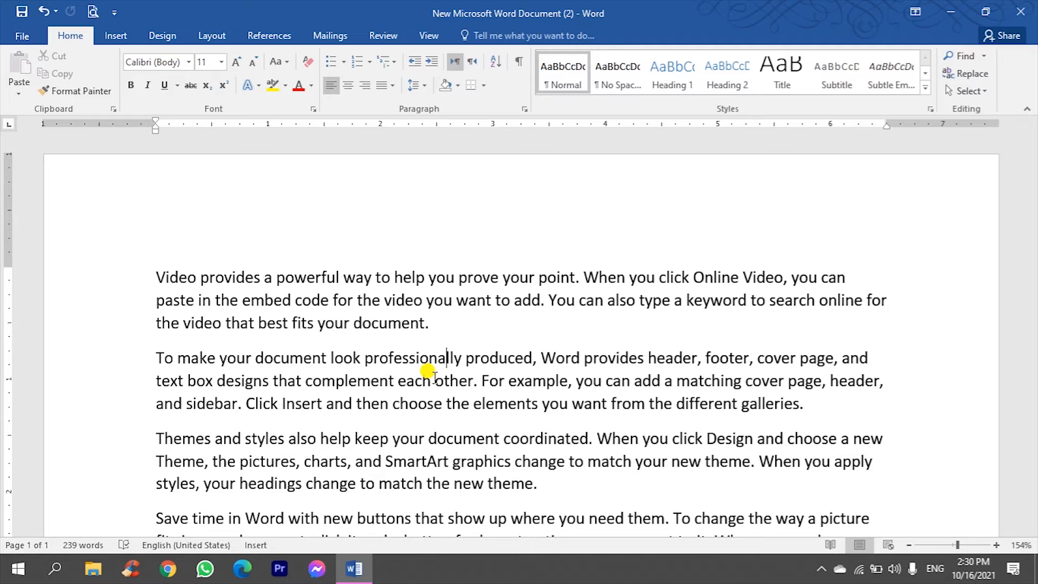
Step: Remove the repeated word "help" from the first sentence, erasing backward from the insertion point
{"action": "key", "text": "ctrl+z"}
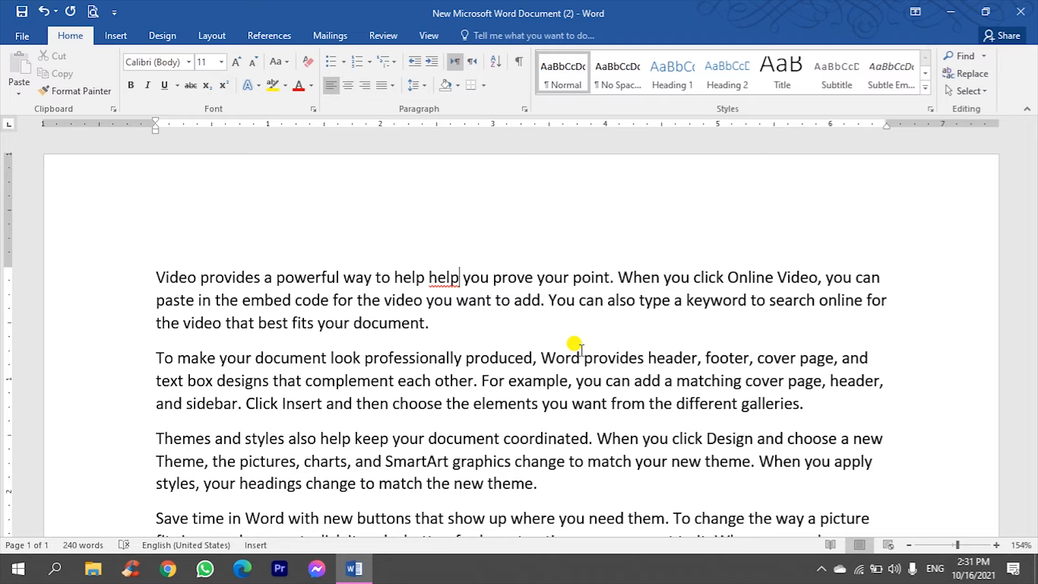
{"action": "key", "text": "BackSpace"}
{"action": "key", "text": "BackSpace"}
{"action": "key", "text": "BackSpace"}
{"action": "key", "text": "BackSpace"}
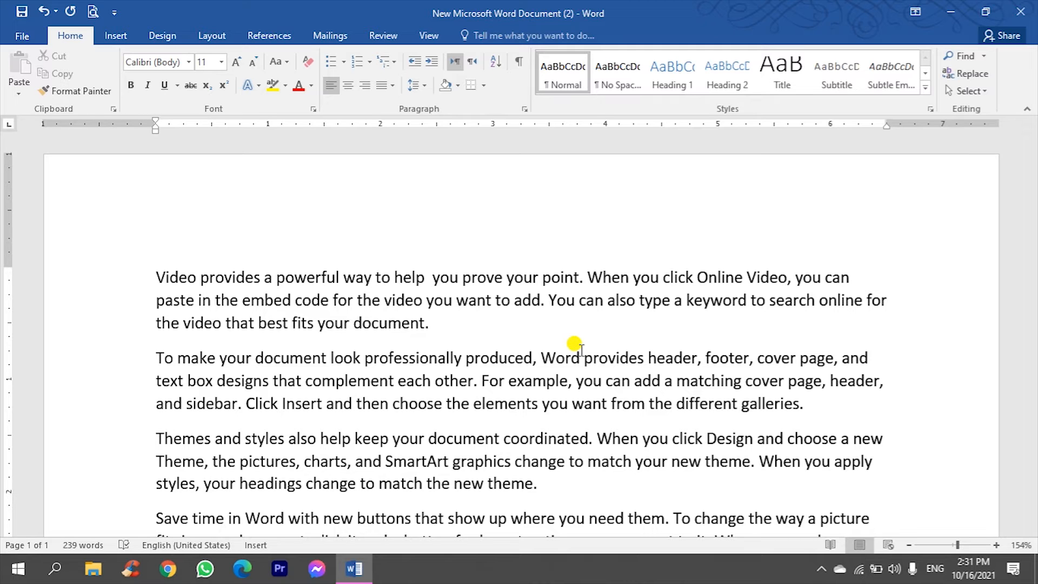
Step: Delete the word "you" following "help" in the first sentence, erasing forward from the insertion point
{"action": "key", "text": "Delete"}
{"action": "key", "text": "Delete"}
{"action": "key", "text": "Delete"}
{"action": "key", "text": "Delete"}
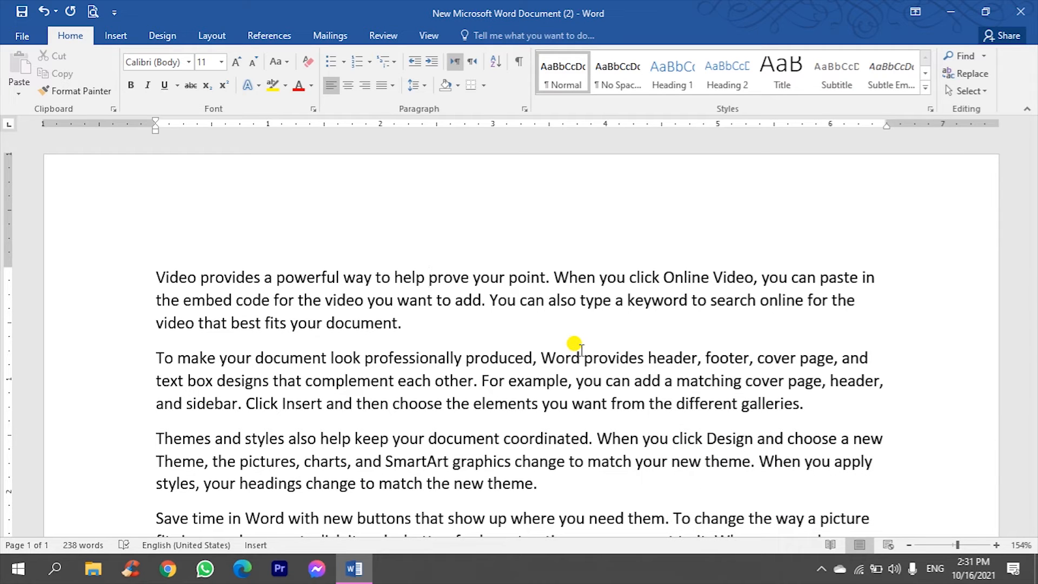
Step: Delete the word "prove" from the first sentence, and delete the entire first paragraph
{"action": "left_click", "coordinate": [459, 280]}
{"action": "double_click", "coordinate": [459, 280]}
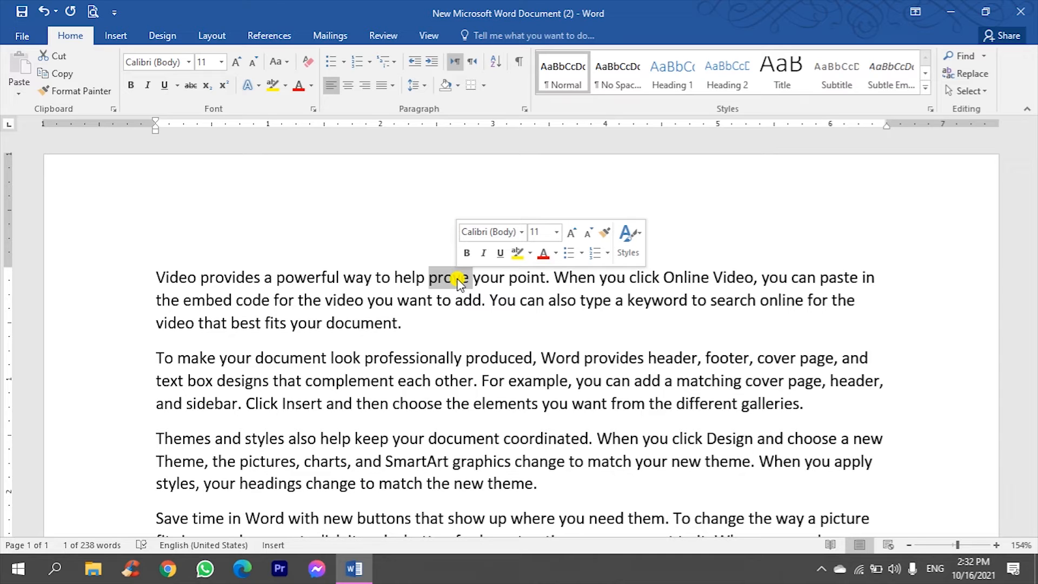
{"action": "key", "text": "Delete"}
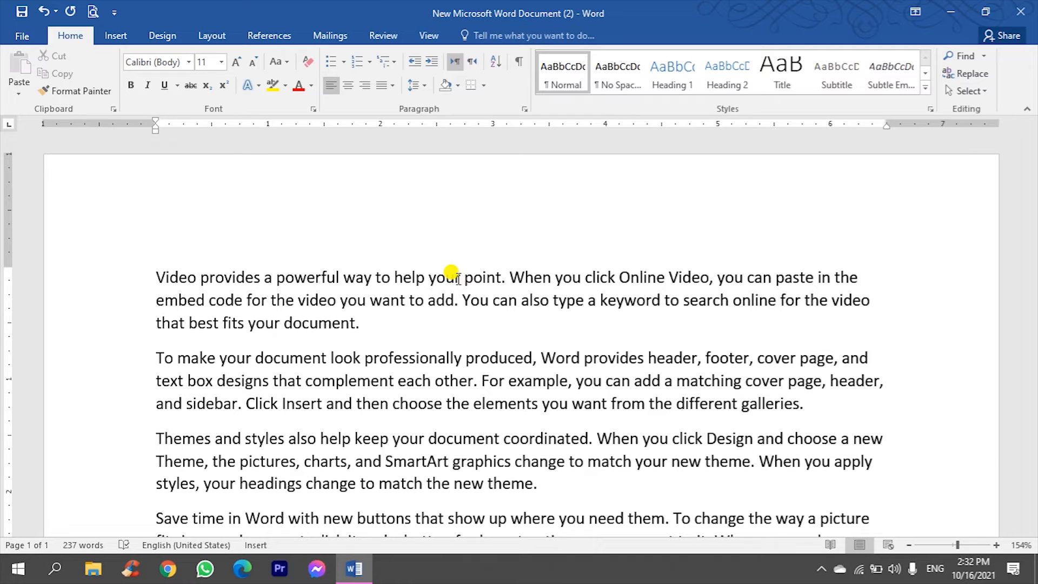
{"action": "triple_click", "coordinate": [291, 280]}
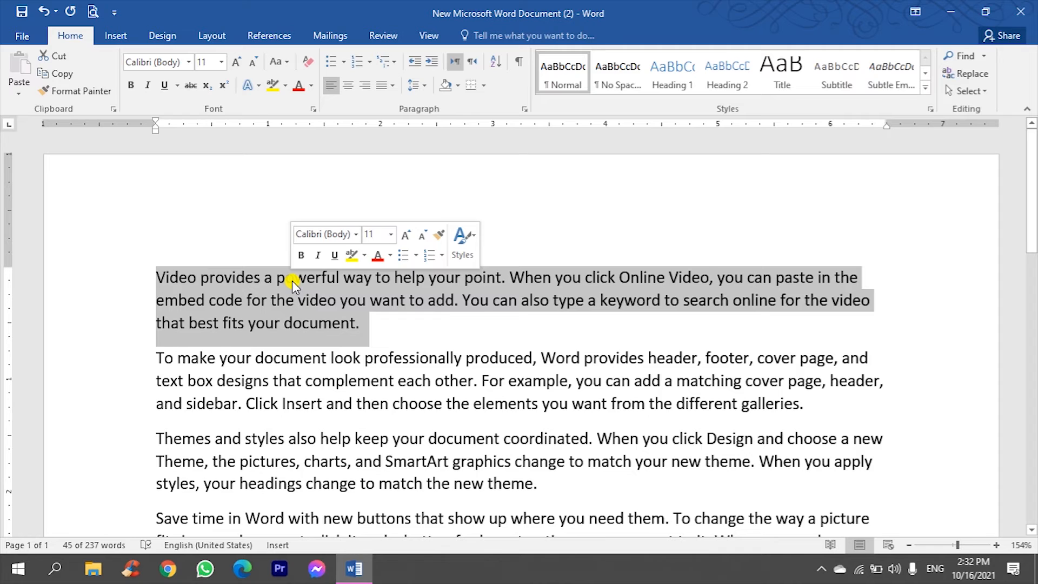
{"action": "key", "text": "Delete"}
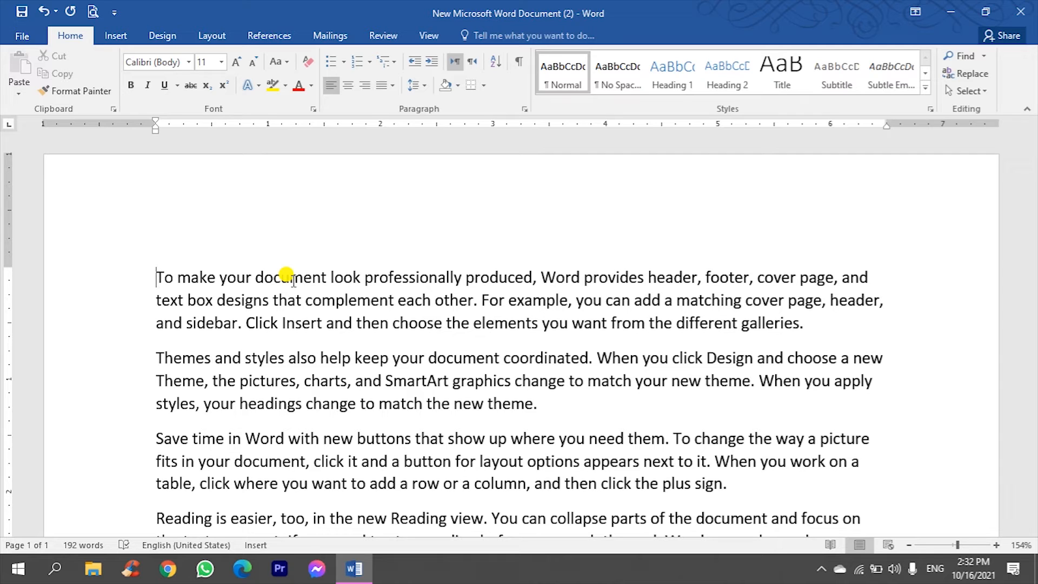
Step: Replace the paragraph beginning "To make your document" with "A quick brown fox jumps over the lazy dog."
{"action": "triple_click", "coordinate": [292, 279]}
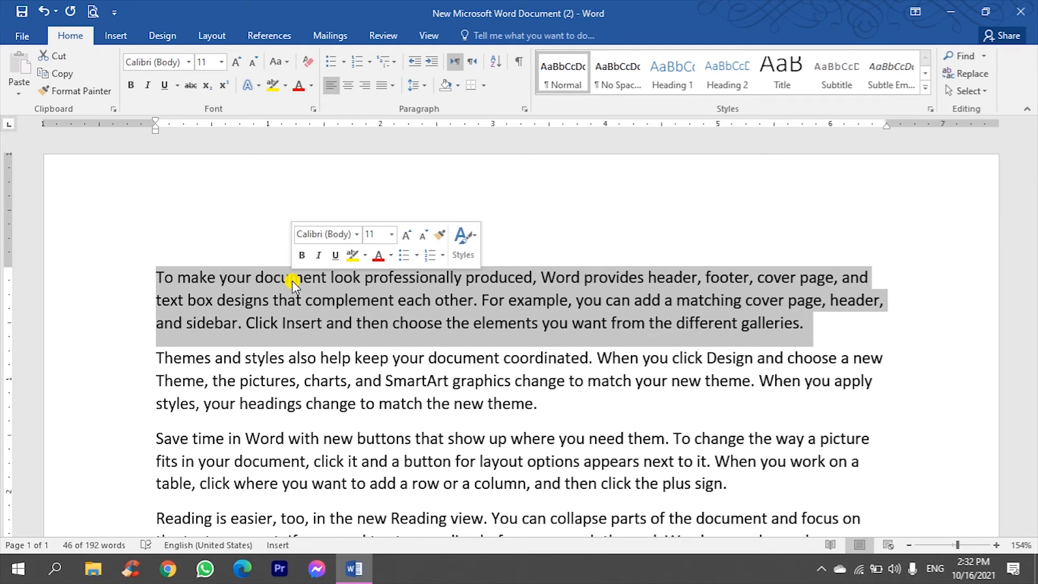
{"action": "type", "text": "A quick brown fox jumps over "}
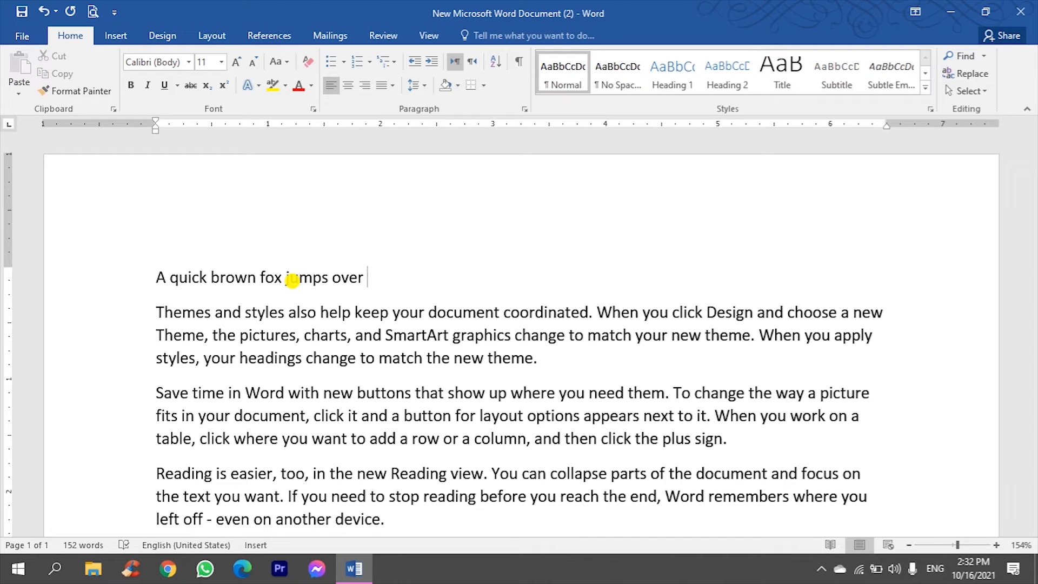
{"action": "type", "text": "the lazy dog."}
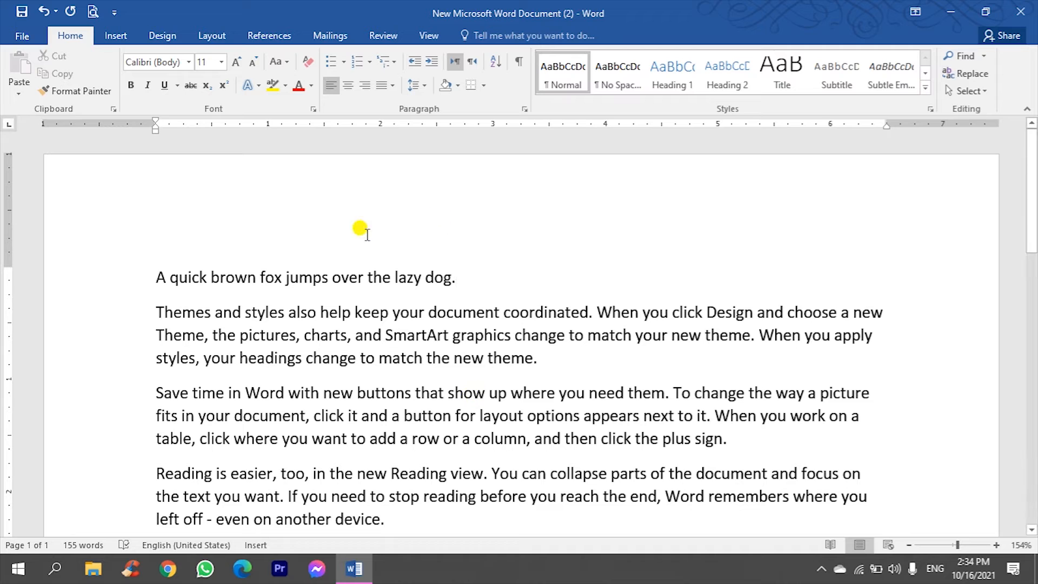
Step: Copy the "A quick brown fox" sentence and paste it on a new line after the paragraph ending "plus sign."
{"action": "triple_click", "coordinate": [184, 277]}
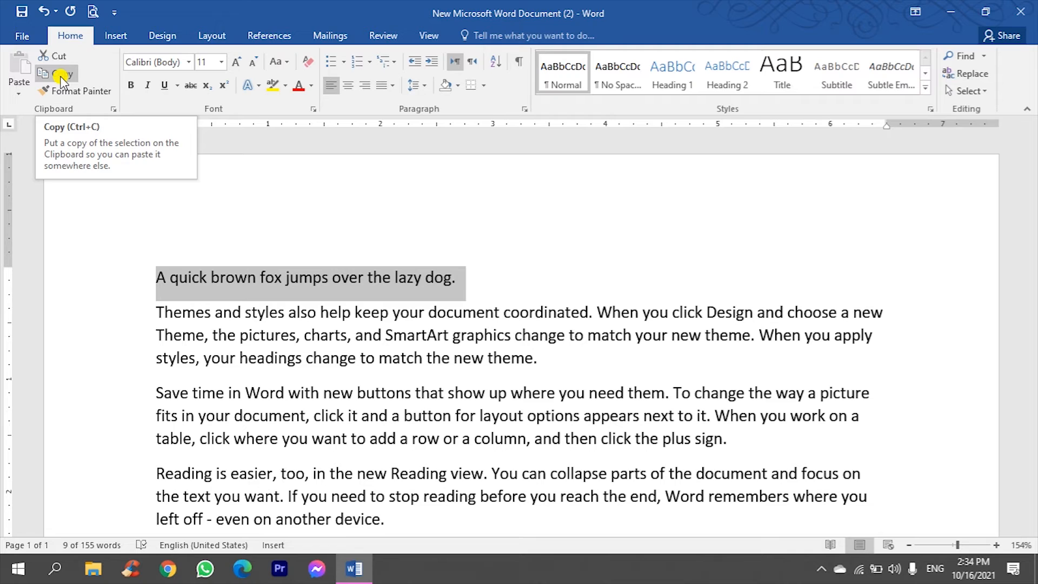
{"action": "left_click", "coordinate": [61, 79]}
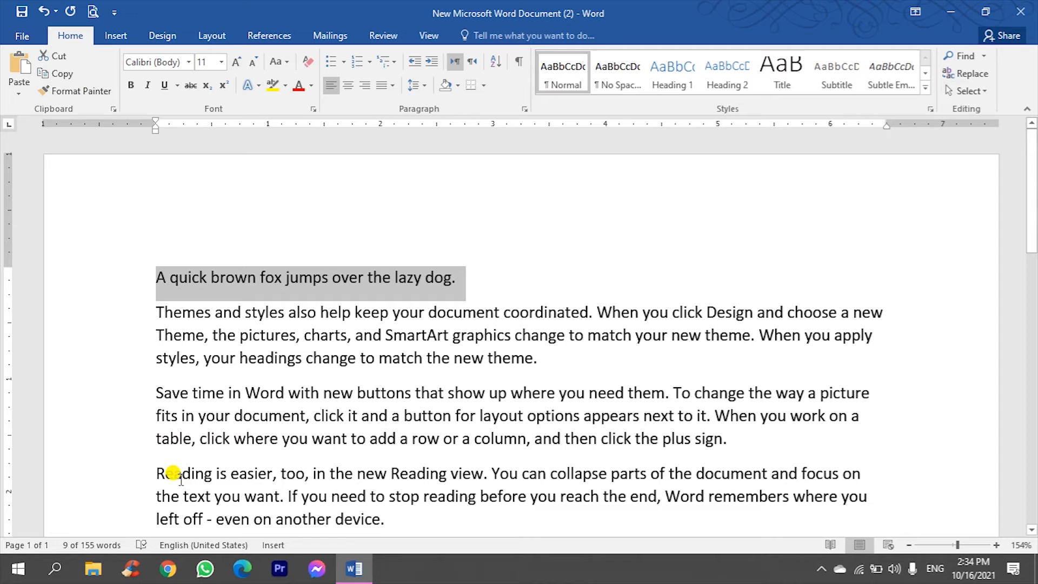
{"action": "left_click", "coordinate": [739, 436]}
{"action": "key", "text": "Return"}
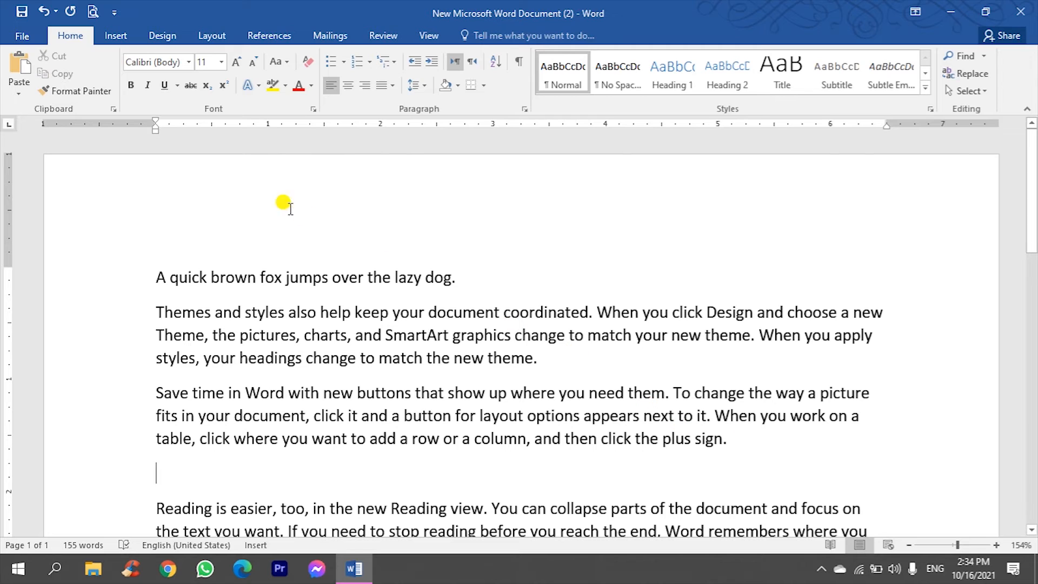
{"action": "left_click", "coordinate": [18, 87]}
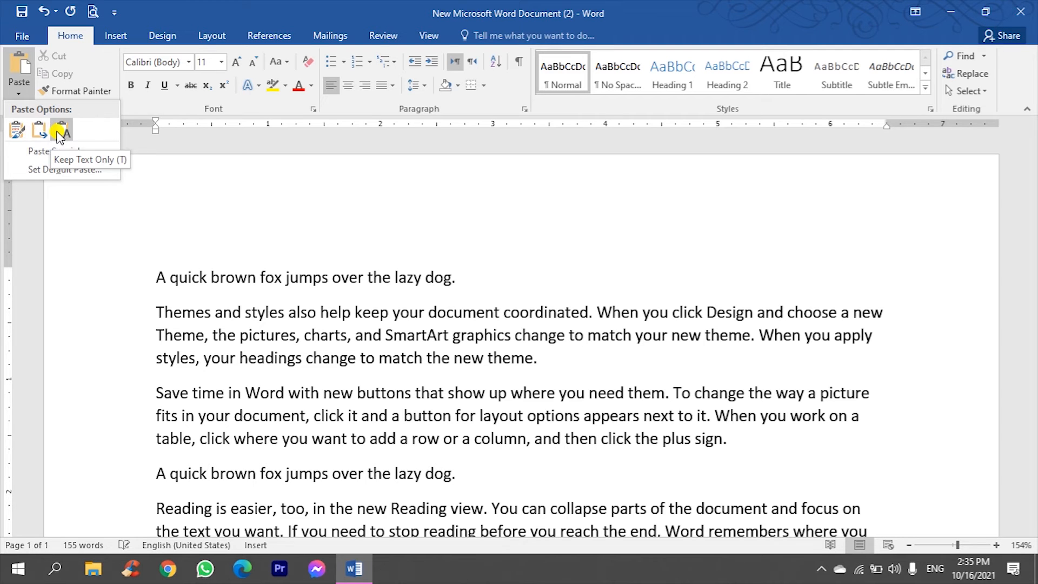
{"action": "left_click", "coordinate": [24, 67]}
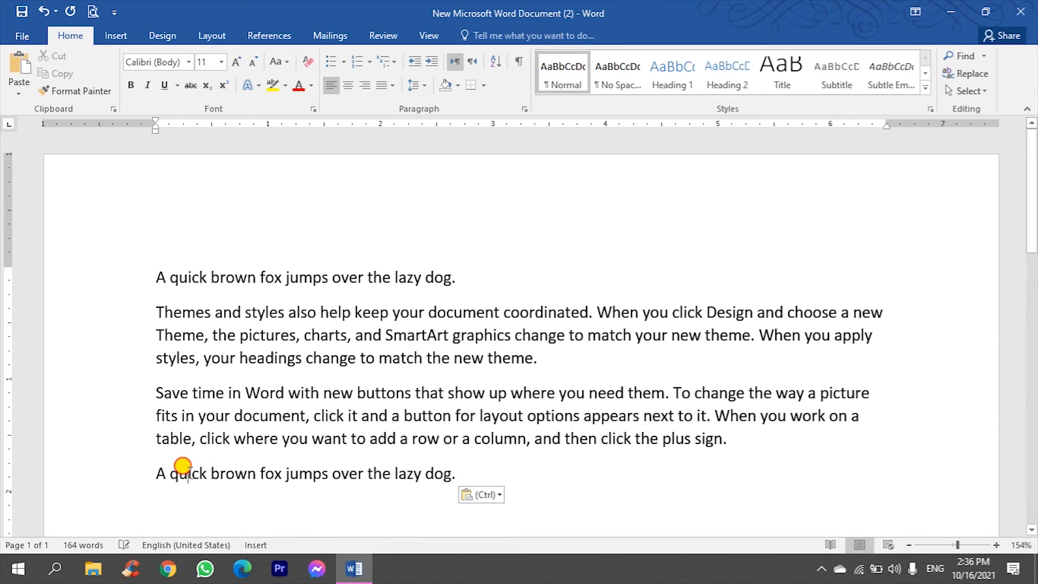
Step: Cut the pasted "A quick brown fox" sentence from above the "Reading is easier" paragraph
{"action": "triple_click", "coordinate": [189, 472]}
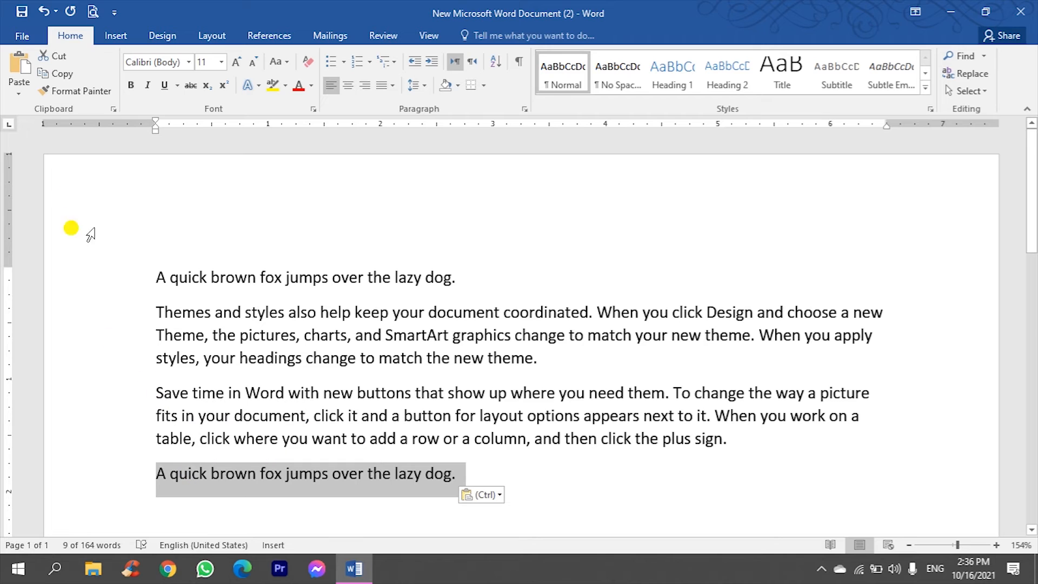
{"action": "left_click", "coordinate": [64, 54]}
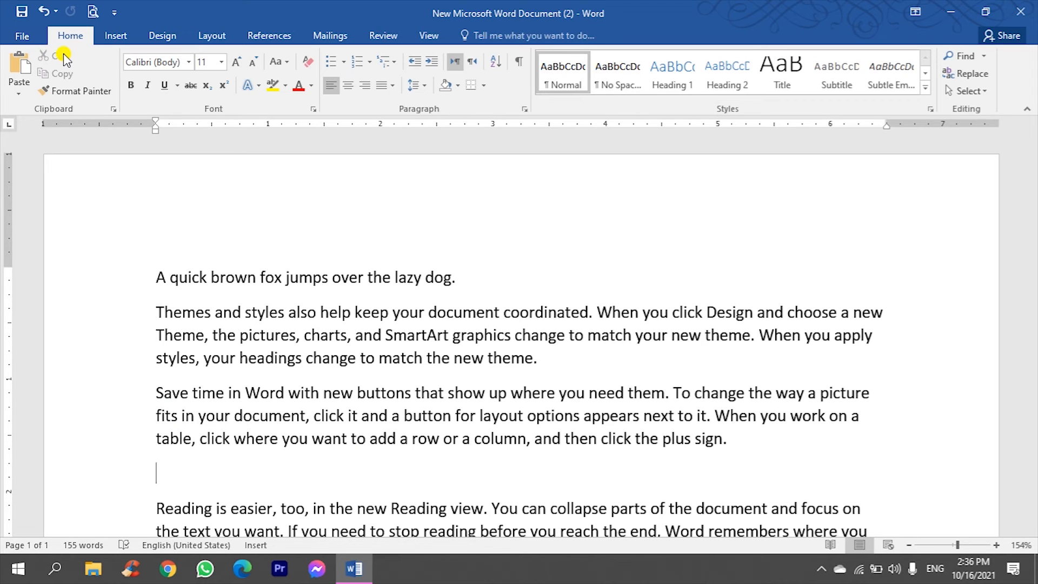
Step: Paste the cut "A quick brown fox" sentence on the empty line below the "Reading is easier" paragraph
{"action": "scroll", "coordinate": [238, 373], "scroll_direction": "down", "scroll_amount": 2}
{"action": "scroll", "coordinate": [238, 373], "scroll_direction": "down", "scroll_amount": 4}
{"action": "left_click", "coordinate": [198, 353]}
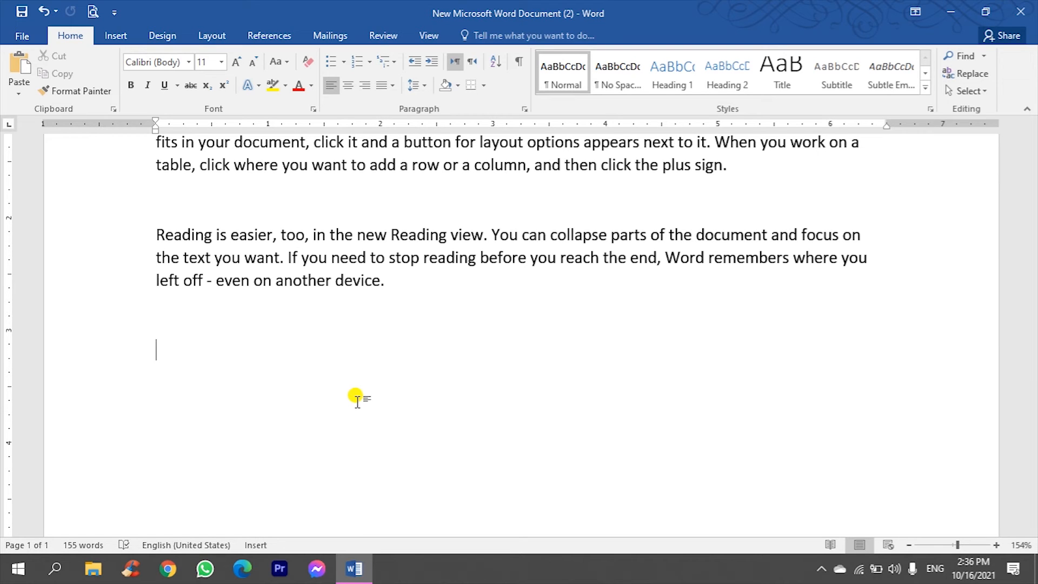
{"action": "left_click", "coordinate": [19, 65]}
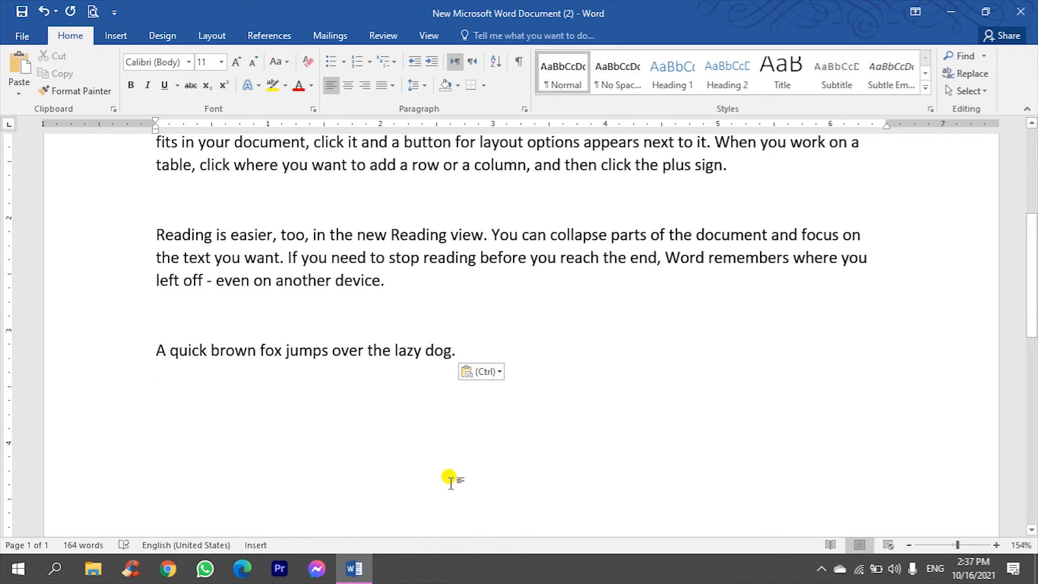
Step: Paste the "A quick brown fox" sentence again on the line below, keeping text only
{"action": "right_click", "coordinate": [162, 385]}
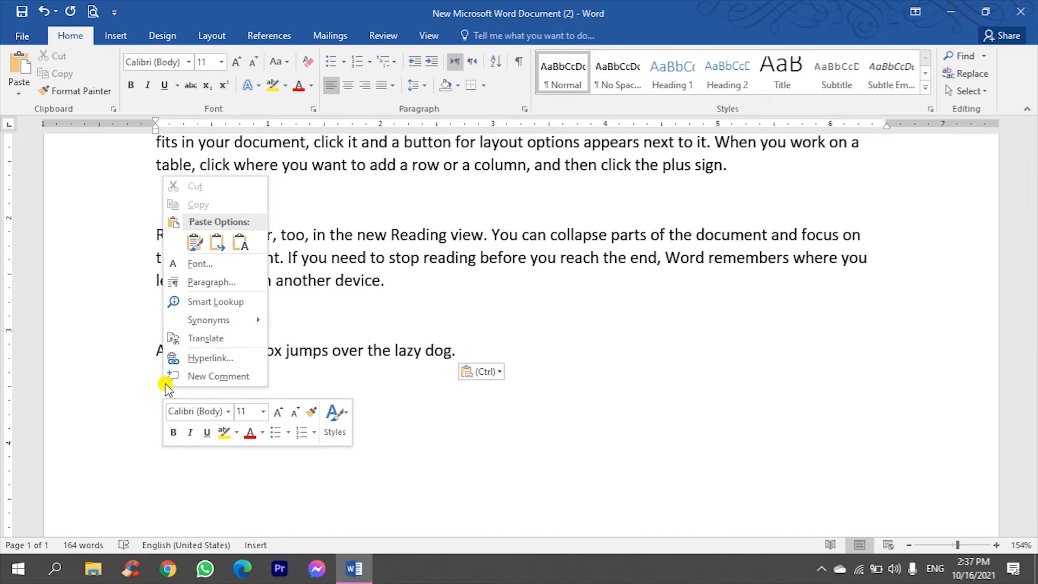
{"action": "left_click", "coordinate": [194, 242]}
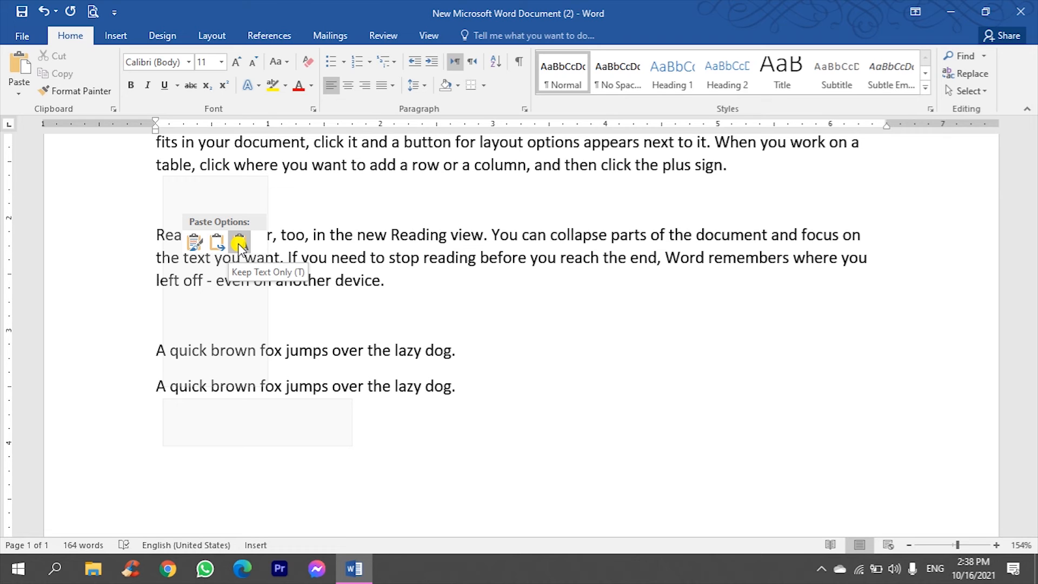
{"action": "left_click", "coordinate": [239, 244]}
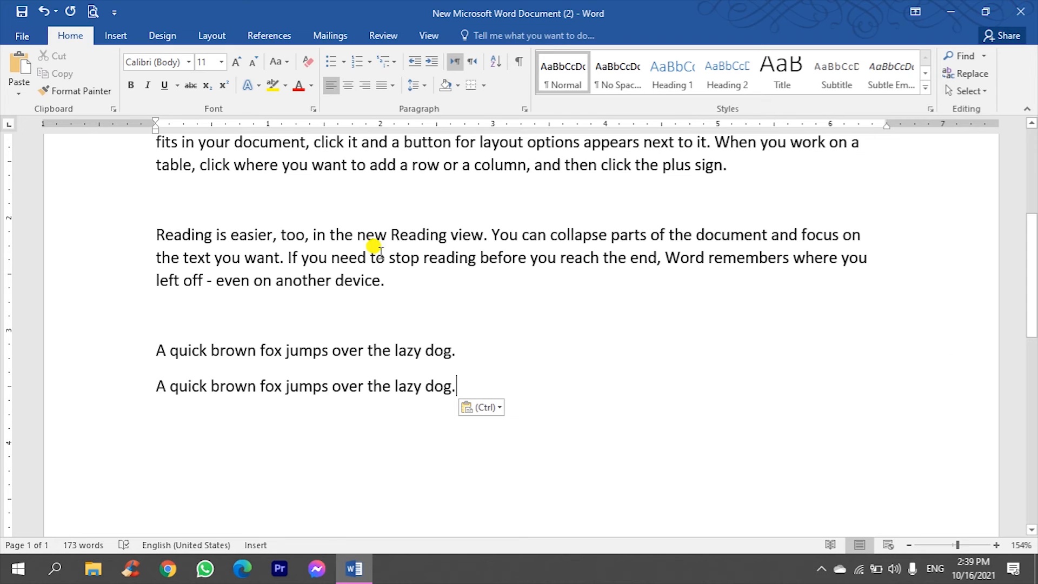
Step: Move both "A quick brown fox" sentences from the document's end to the empty line above the "Reading is easier" paragraph
{"action": "left_click_drag", "start_coordinate": [456, 386], "coordinate": [153, 350]}
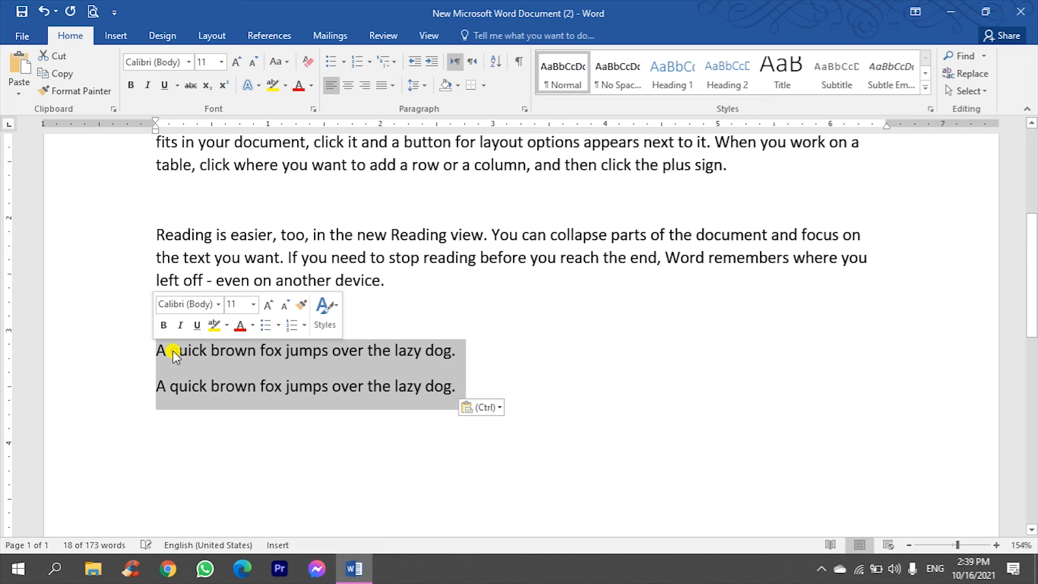
{"action": "left_click_drag", "start_coordinate": [173, 351], "coordinate": [173, 351]}
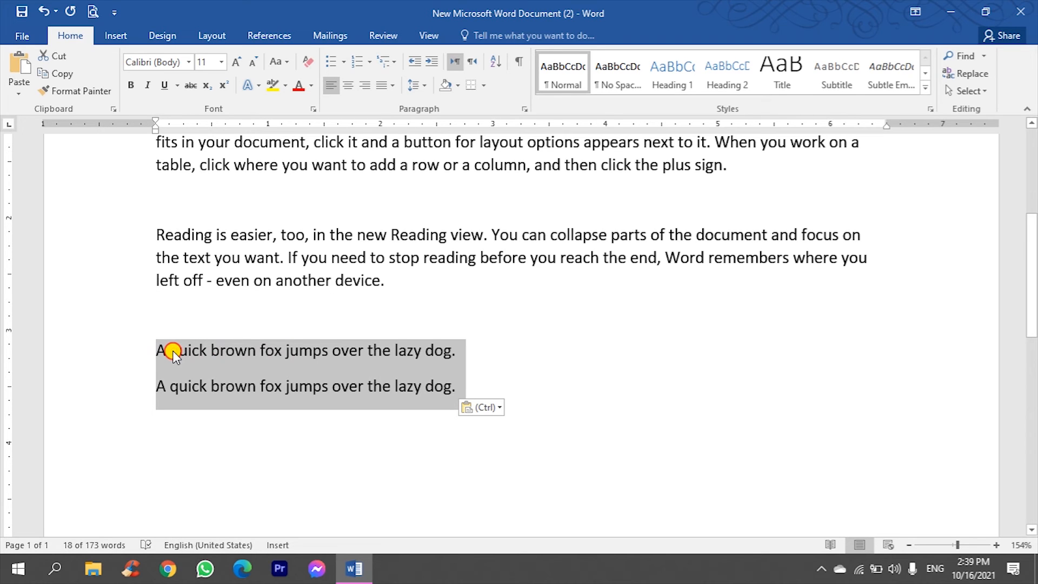
{"action": "left_click_drag", "start_coordinate": [173, 350], "coordinate": [185, 209]}
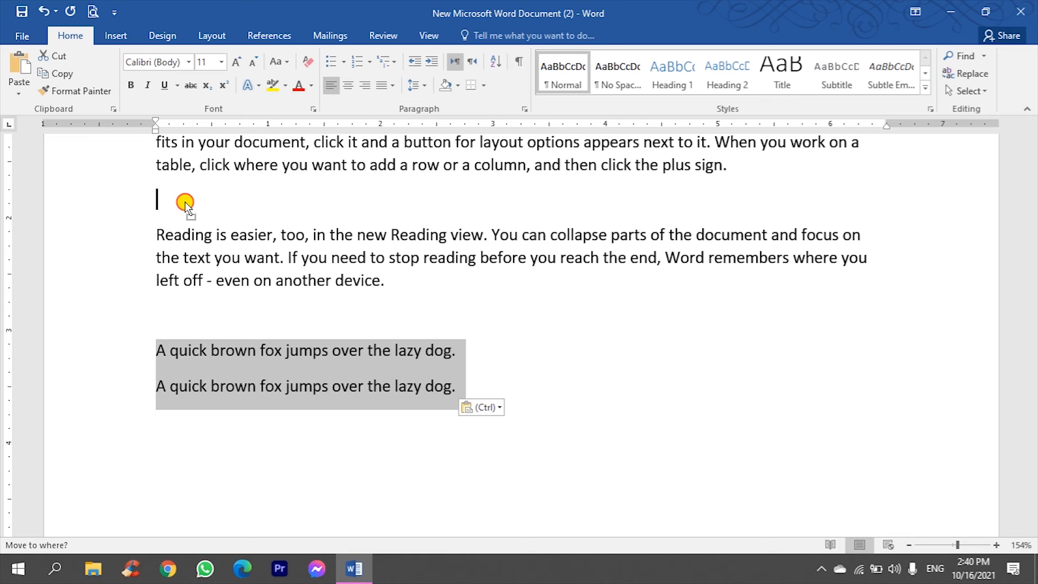
{"action": "left_click_drag", "start_coordinate": [185, 202], "coordinate": [185, 203]}
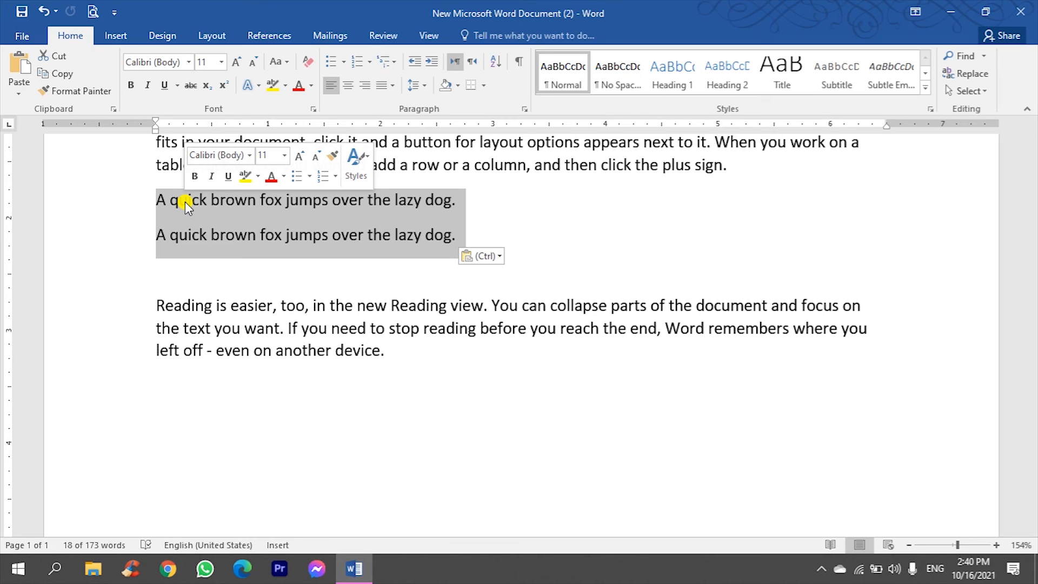
{"action": "left_click", "coordinate": [615, 235]}
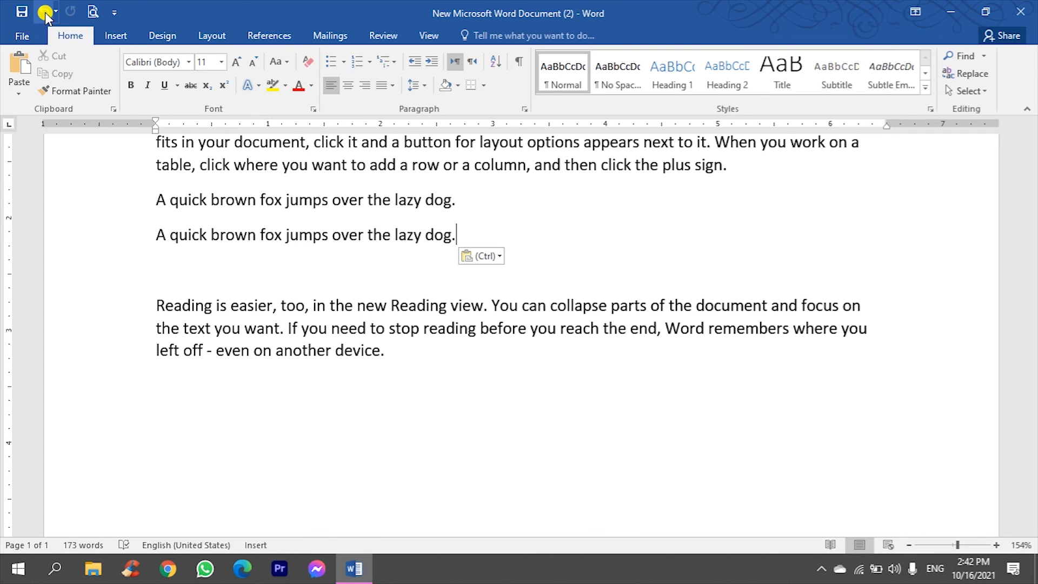
Step: Undo the move of the two "A quick brown fox" sentences and redo it
{"action": "left_click", "coordinate": [44, 12]}
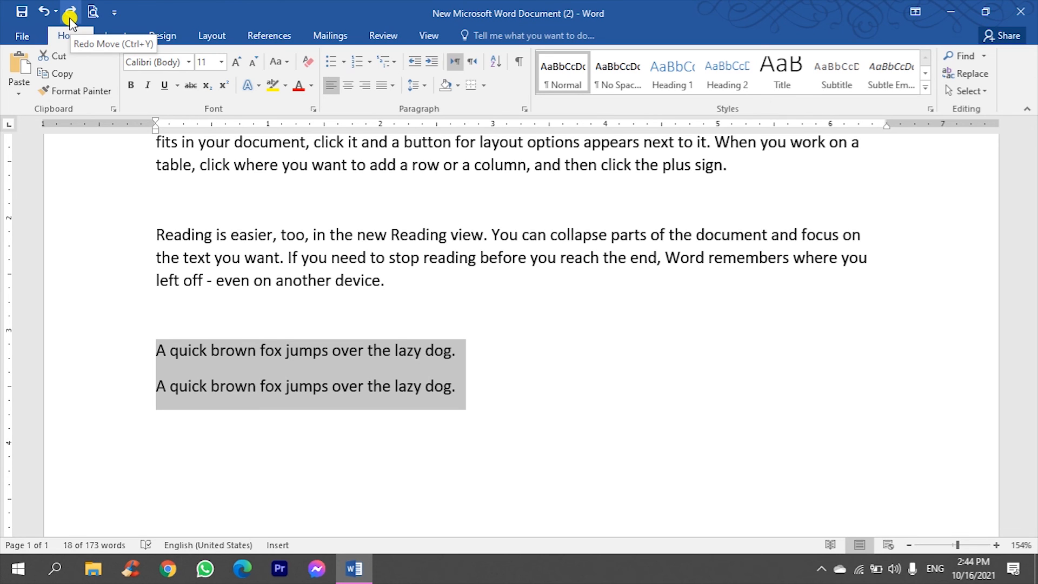
{"action": "left_click", "coordinate": [70, 19]}
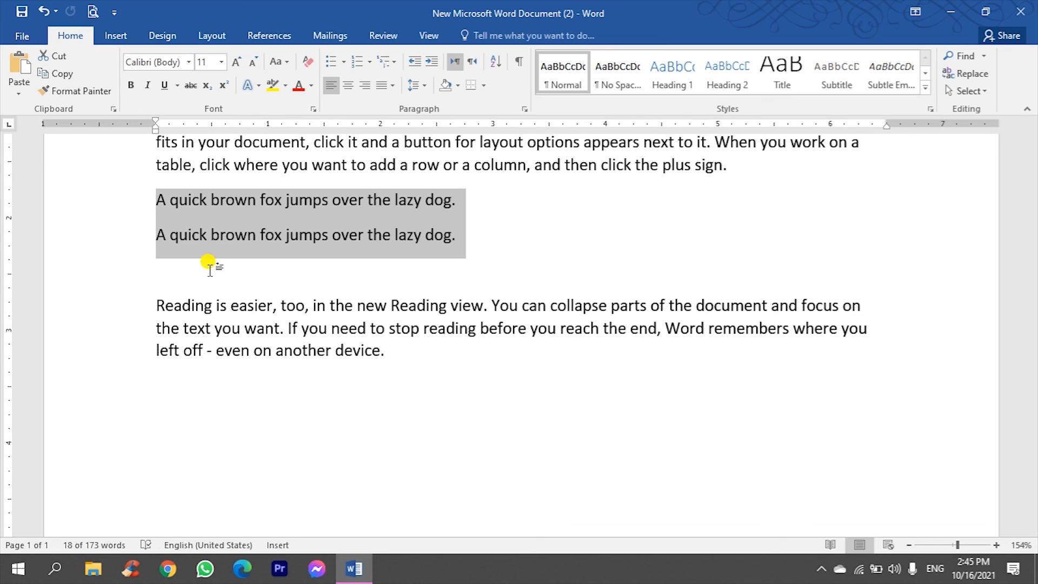
{"action": "left_click", "coordinate": [207, 267]}
Step: Add a new line at the end of the document and insert the copyright symbol © there
{"action": "left_click", "coordinate": [186, 401]}
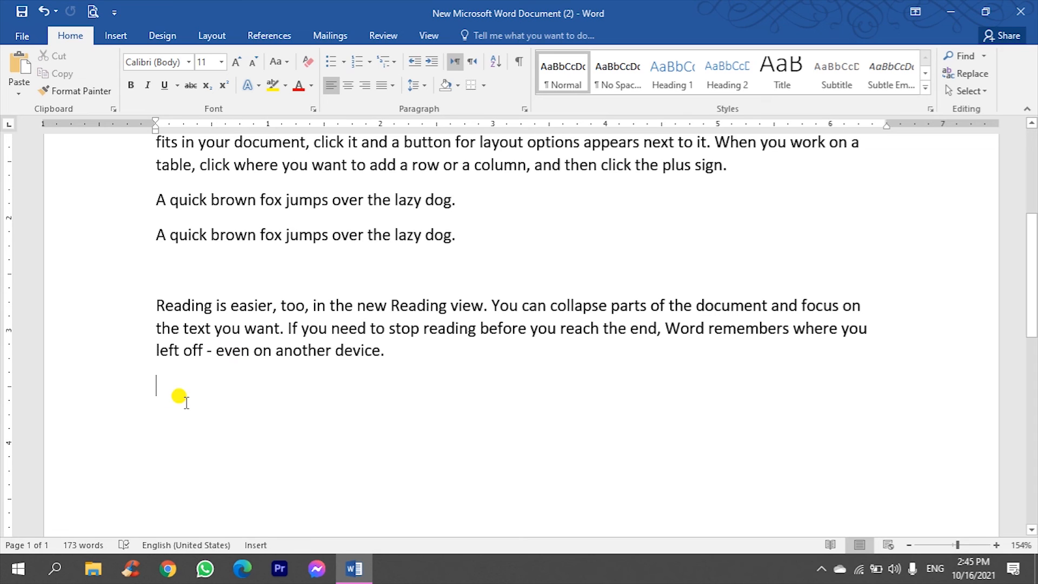
{"action": "key", "text": "Return"}
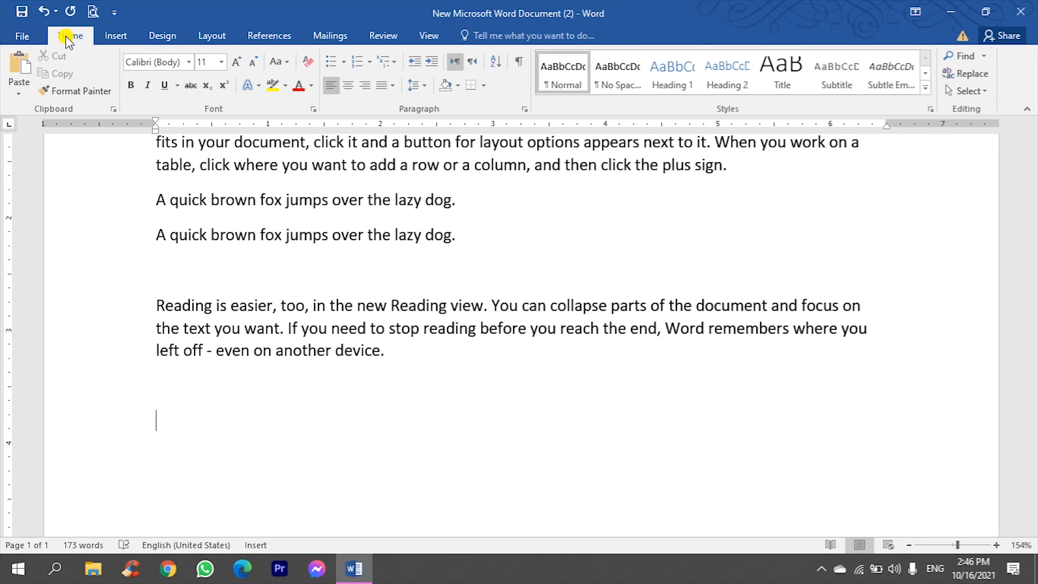
{"action": "left_click", "coordinate": [124, 34]}
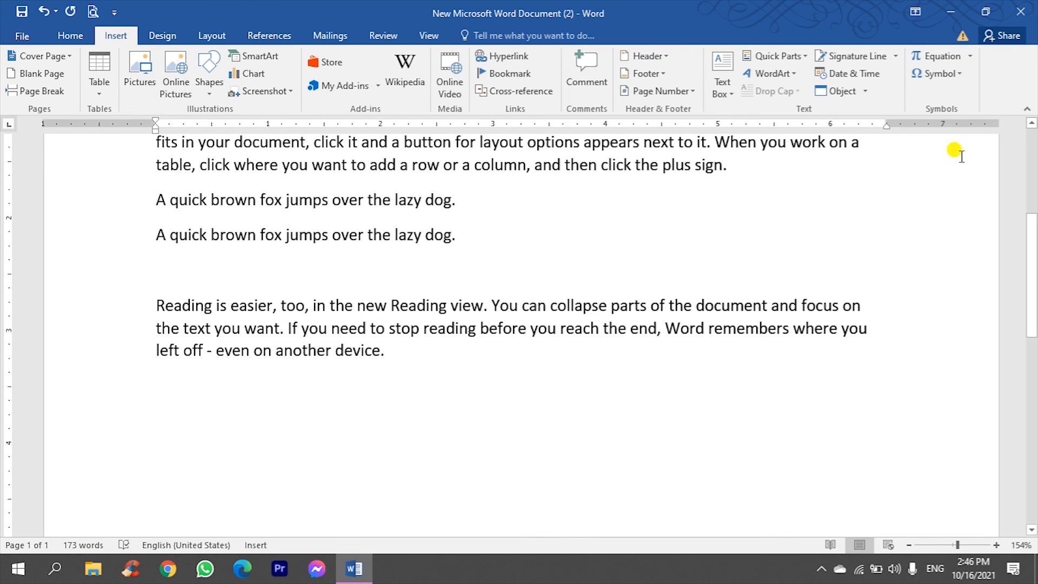
{"action": "left_click", "coordinate": [956, 75]}
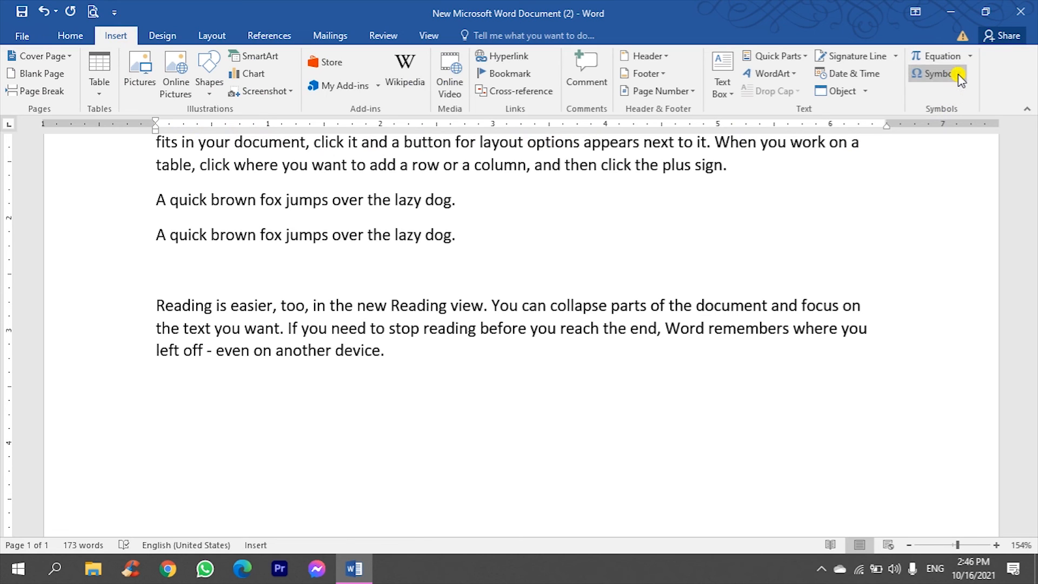
{"action": "left_click", "coordinate": [957, 77]}
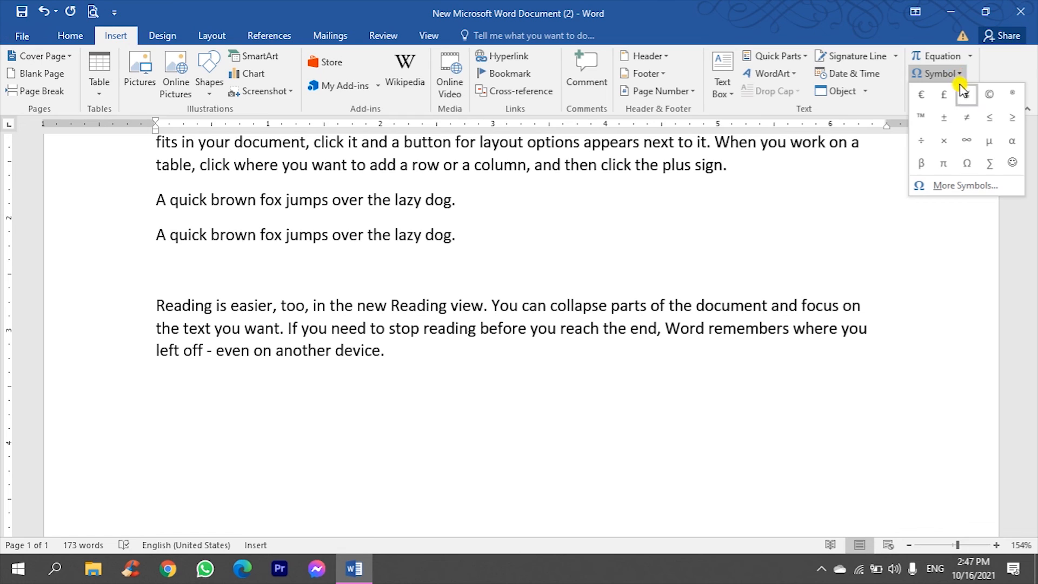
{"action": "left_click", "coordinate": [989, 95]}
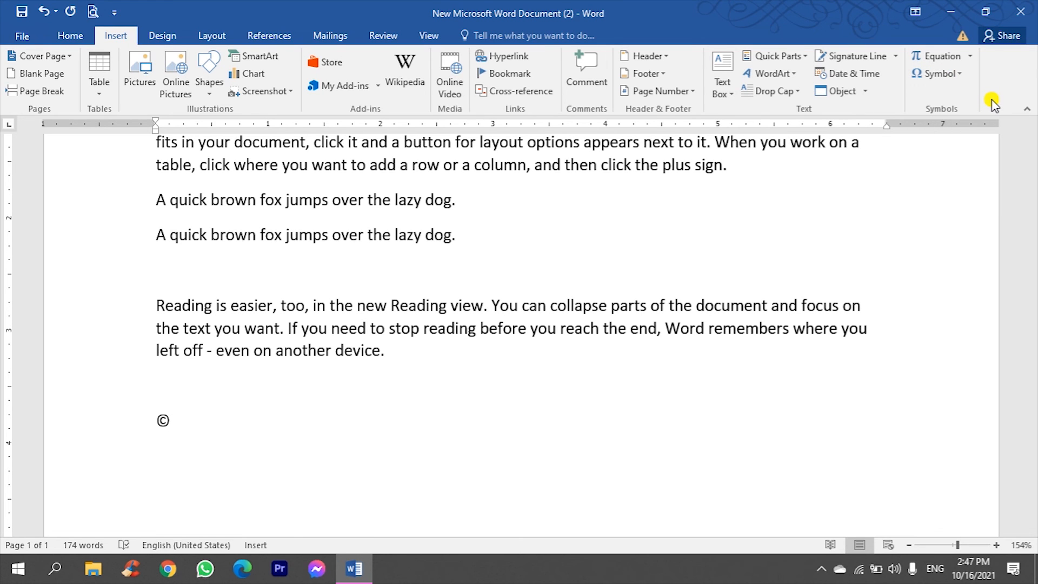
{"action": "left_click", "coordinate": [958, 79]}
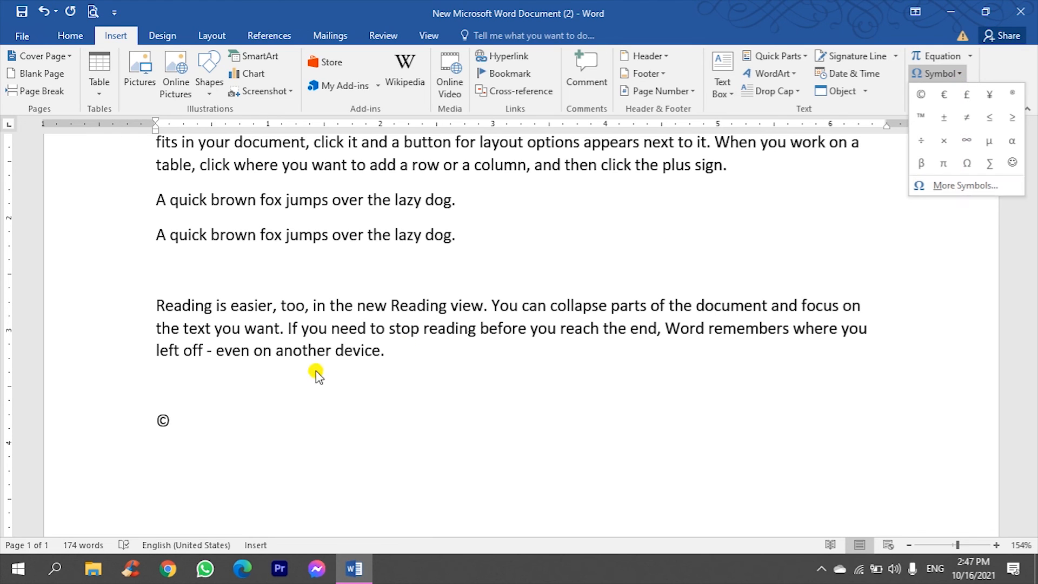
{"action": "left_click", "coordinate": [196, 421]}
{"action": "left_click_drag", "start_coordinate": [184, 414], "coordinate": [144, 418]}
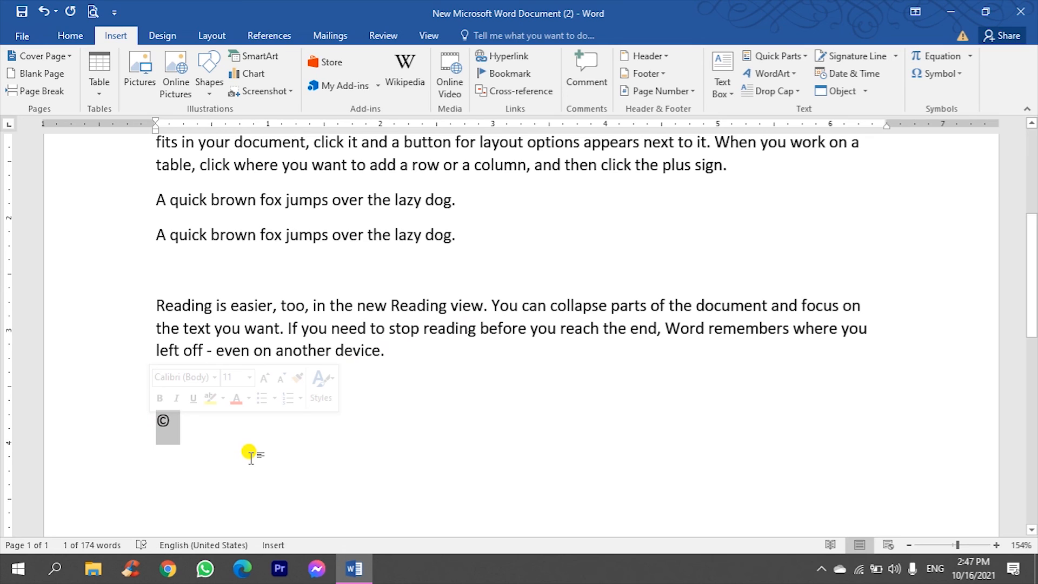
{"action": "left_click", "coordinate": [249, 454]}
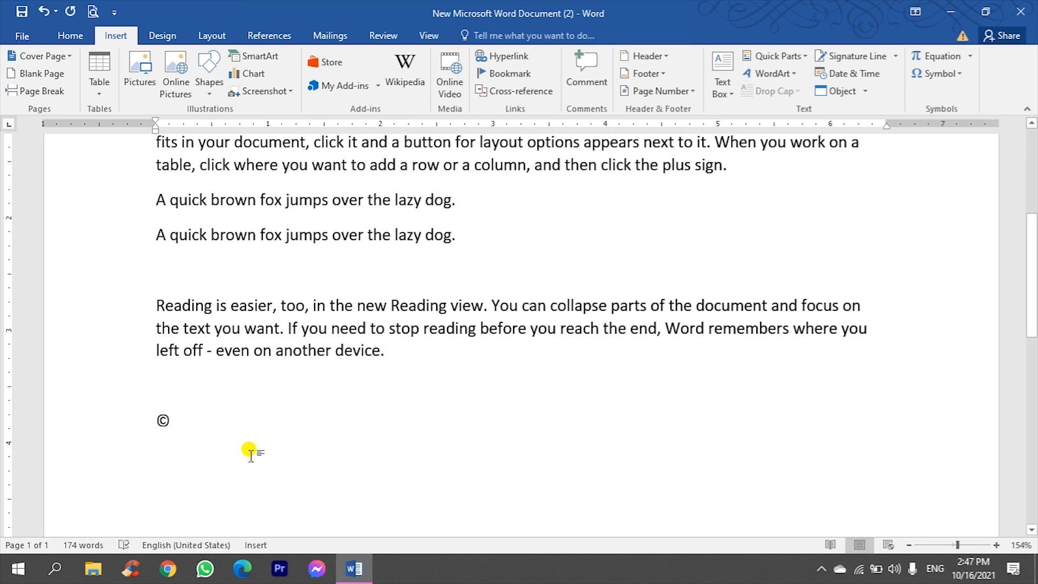